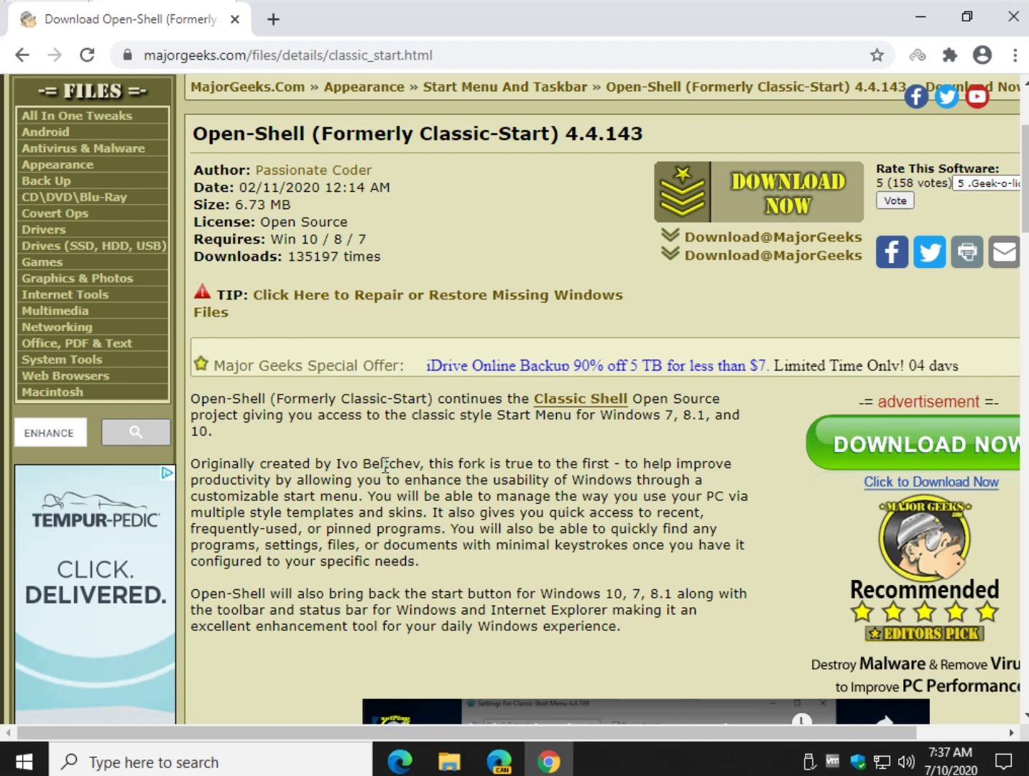
Step: Launch the OpenShellSetup installer, advance to the licence page and accept its terms
left_click(920, 16)
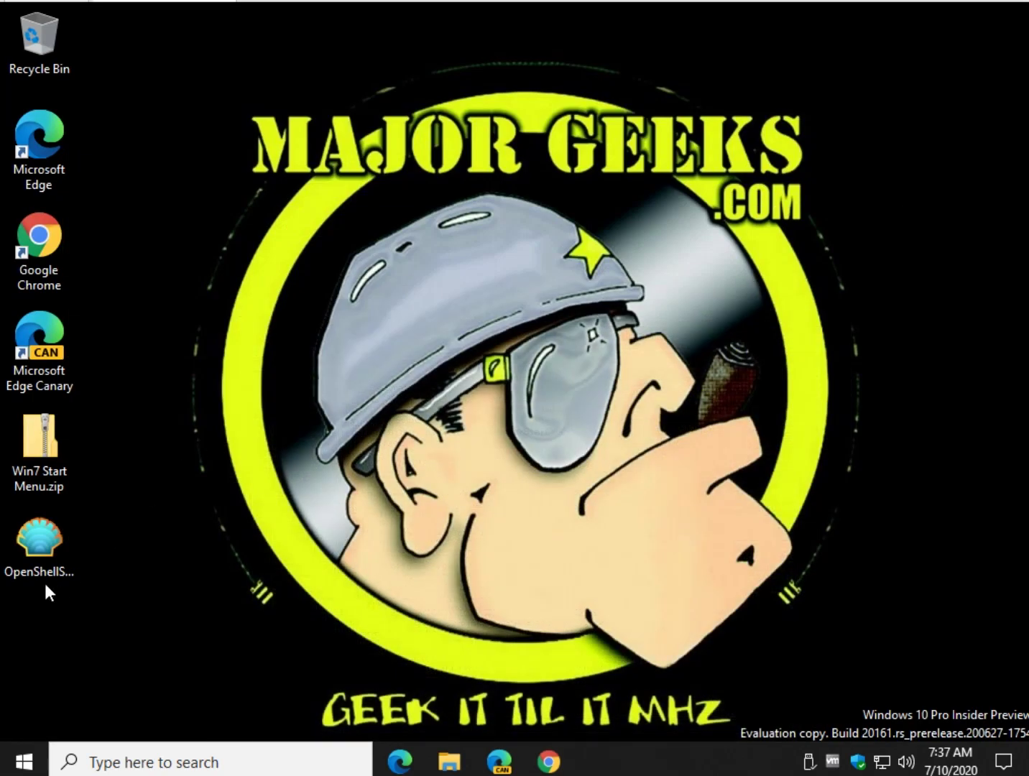
double_click(40, 551)
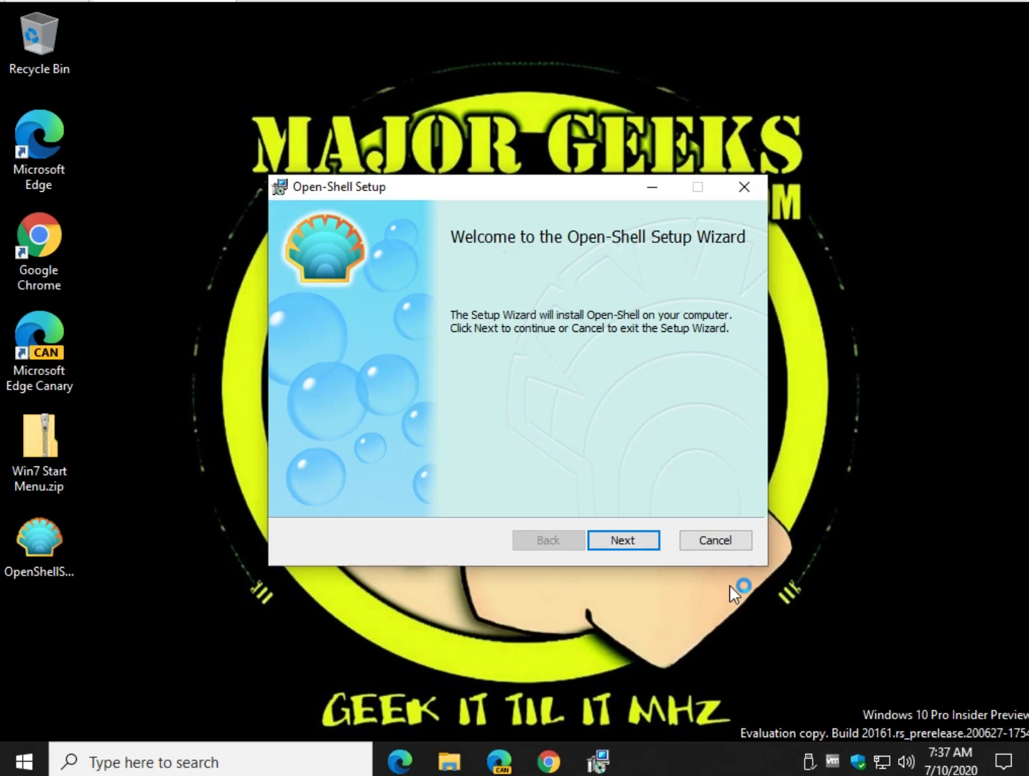
left_click(611, 541)
left_click(548, 761)
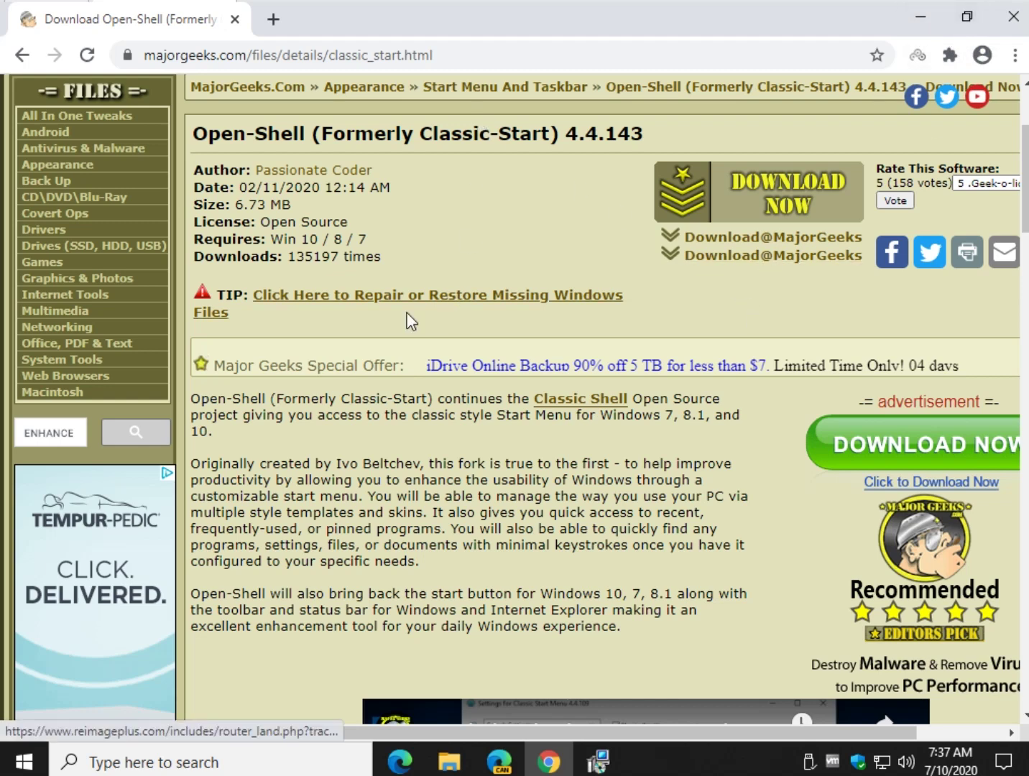
left_click(908, 29)
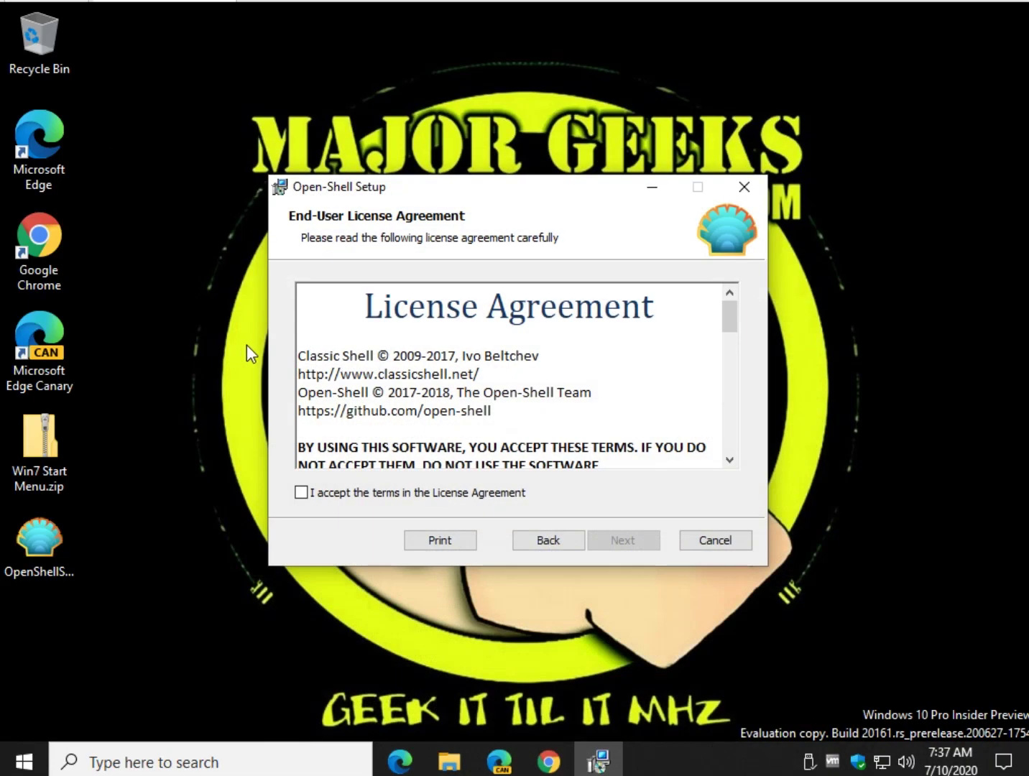
left_click(321, 496)
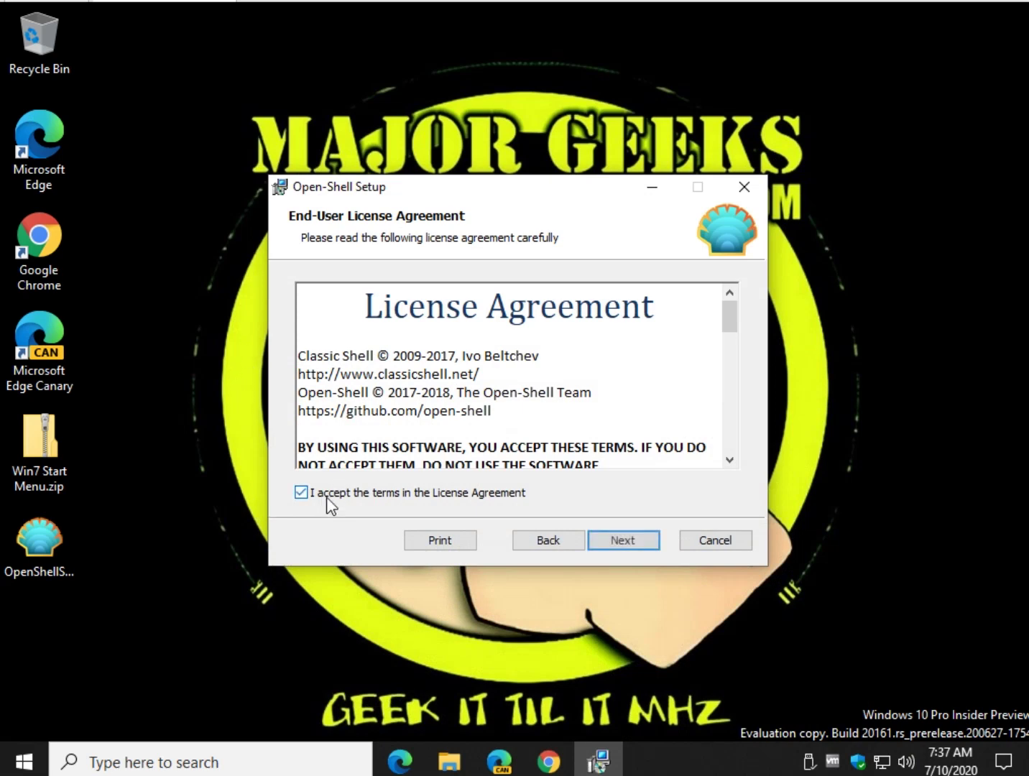
Step: On Custom Setup, make Classic Explorer and Classic IE unavailable, keeping Menu and Update
left_click(622, 540)
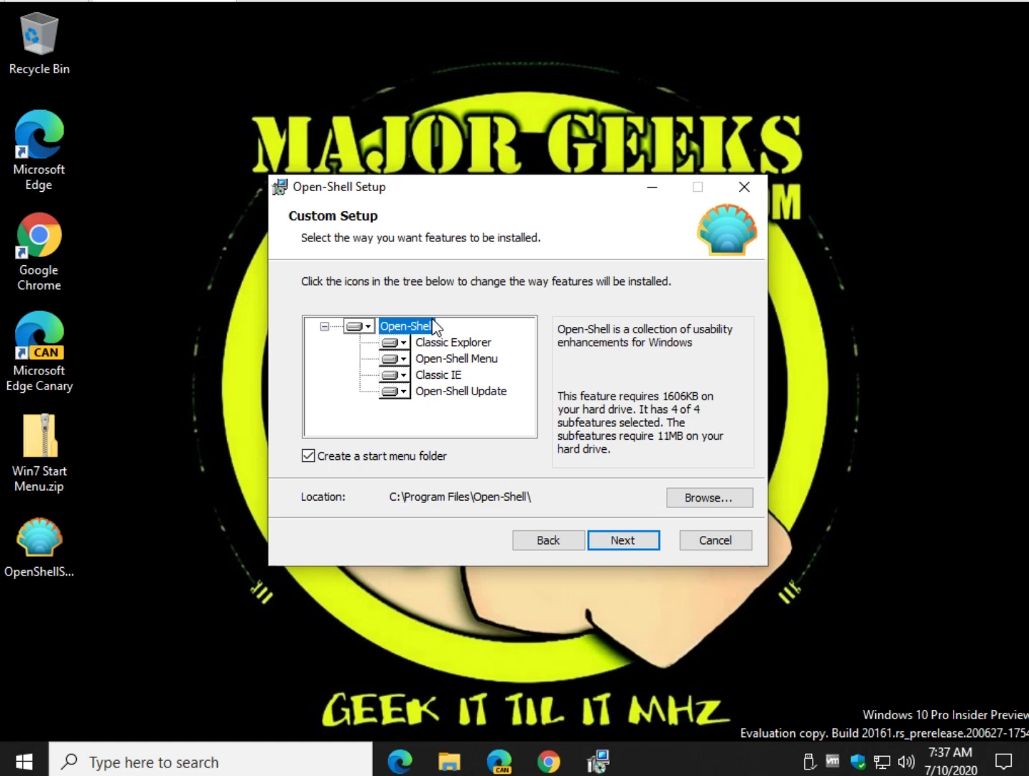
left_click(402, 344)
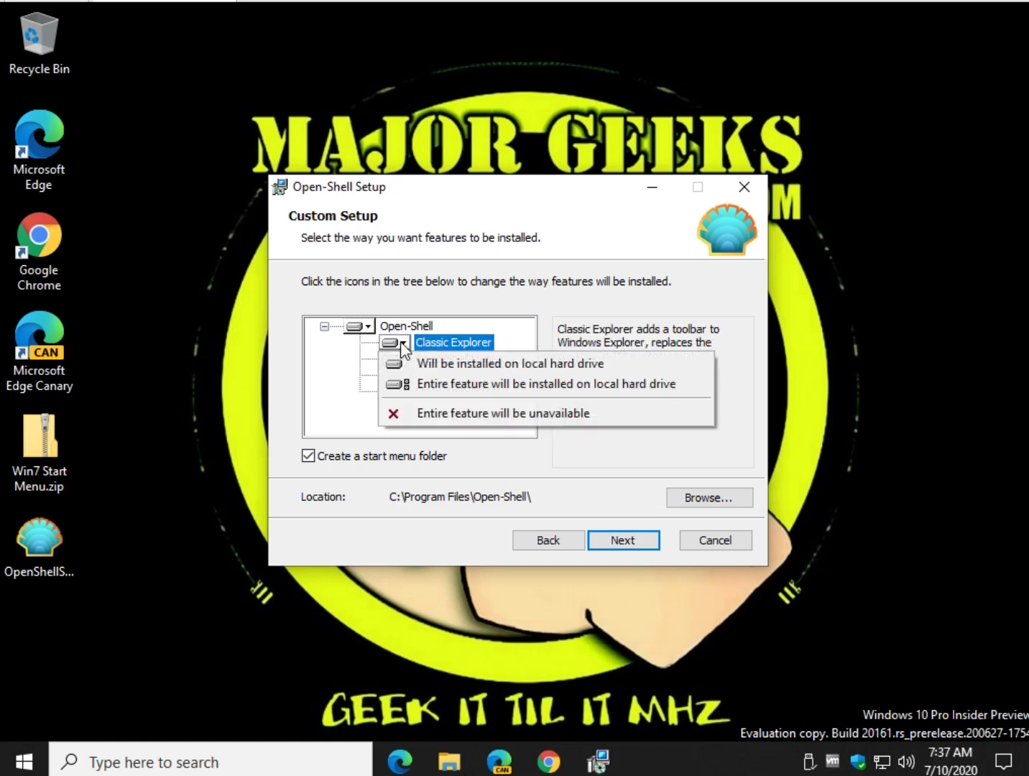
left_click(464, 416)
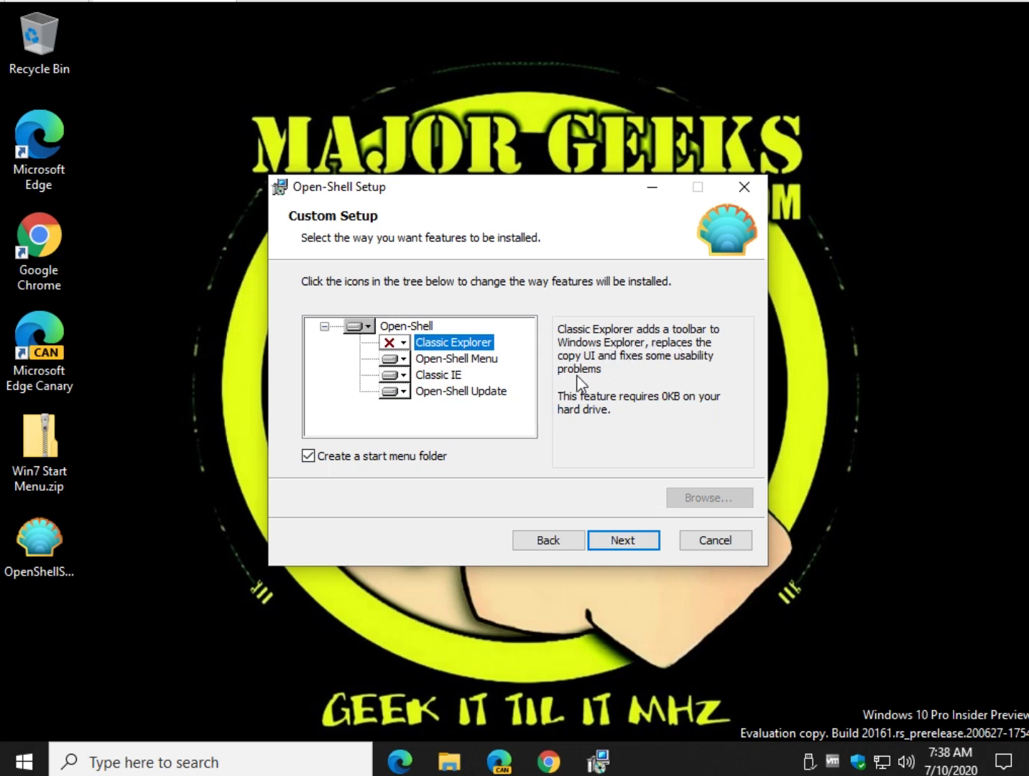
left_click(404, 375)
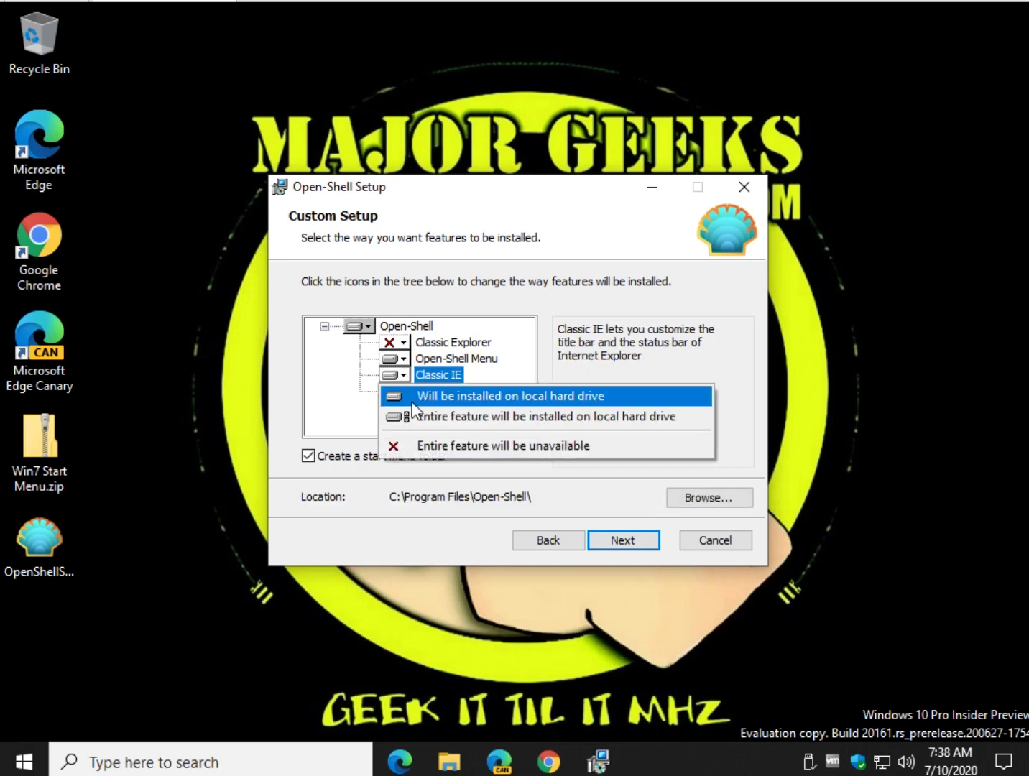
left_click(451, 446)
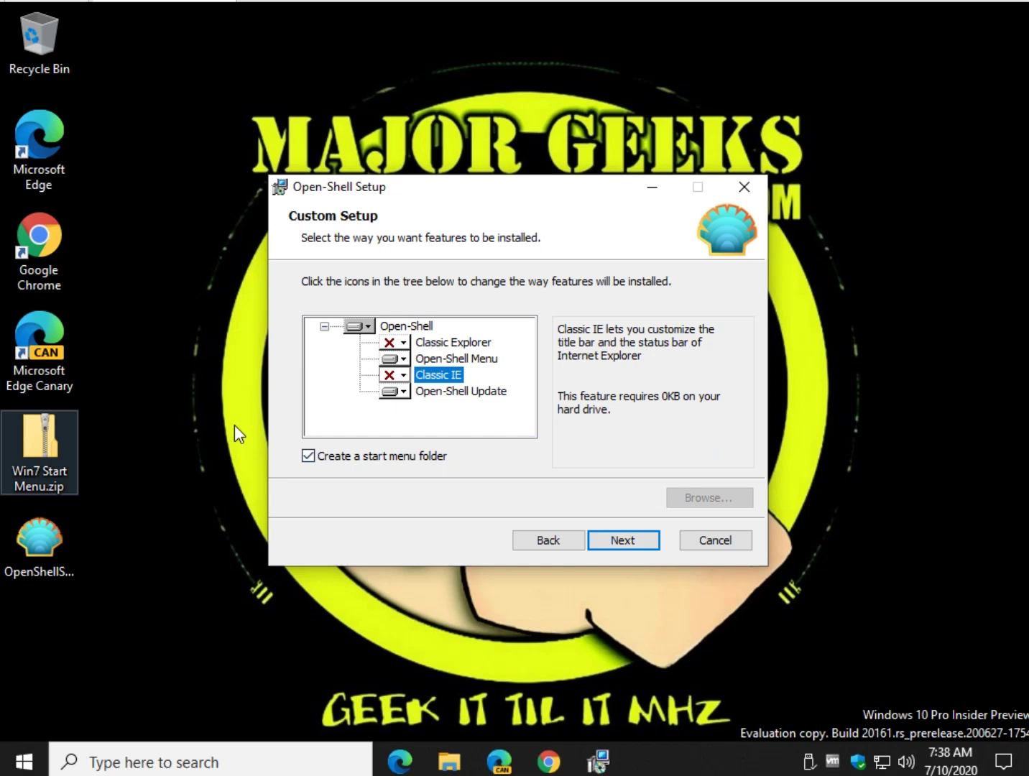
left_click(436, 359)
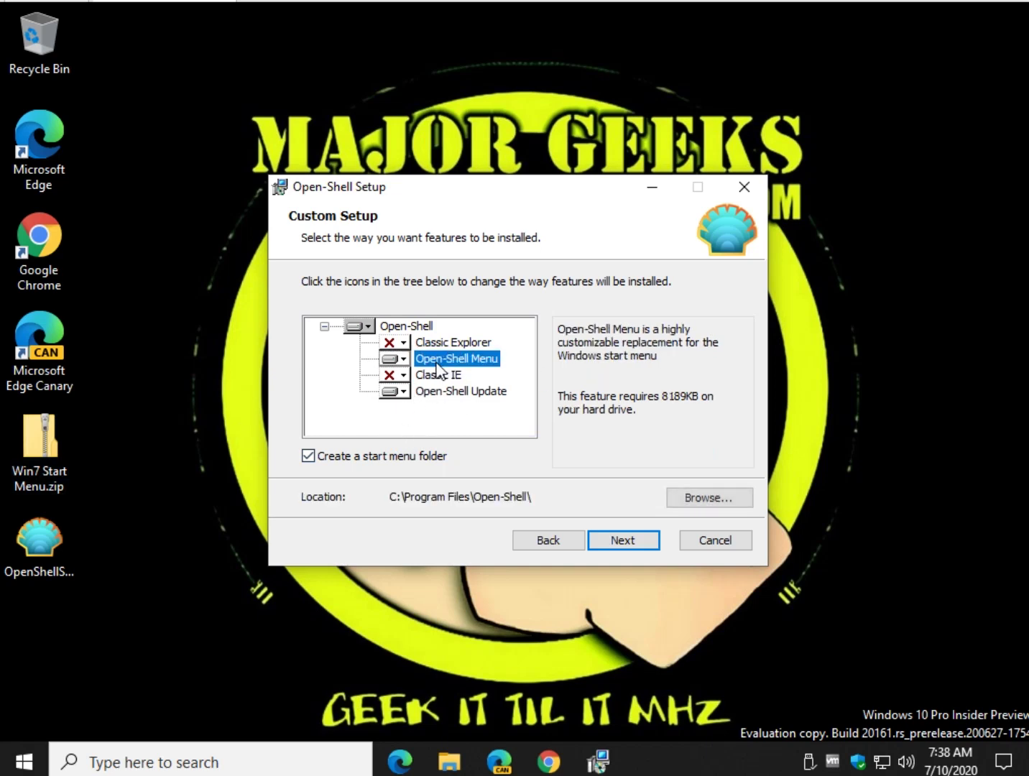
left_click(463, 395)
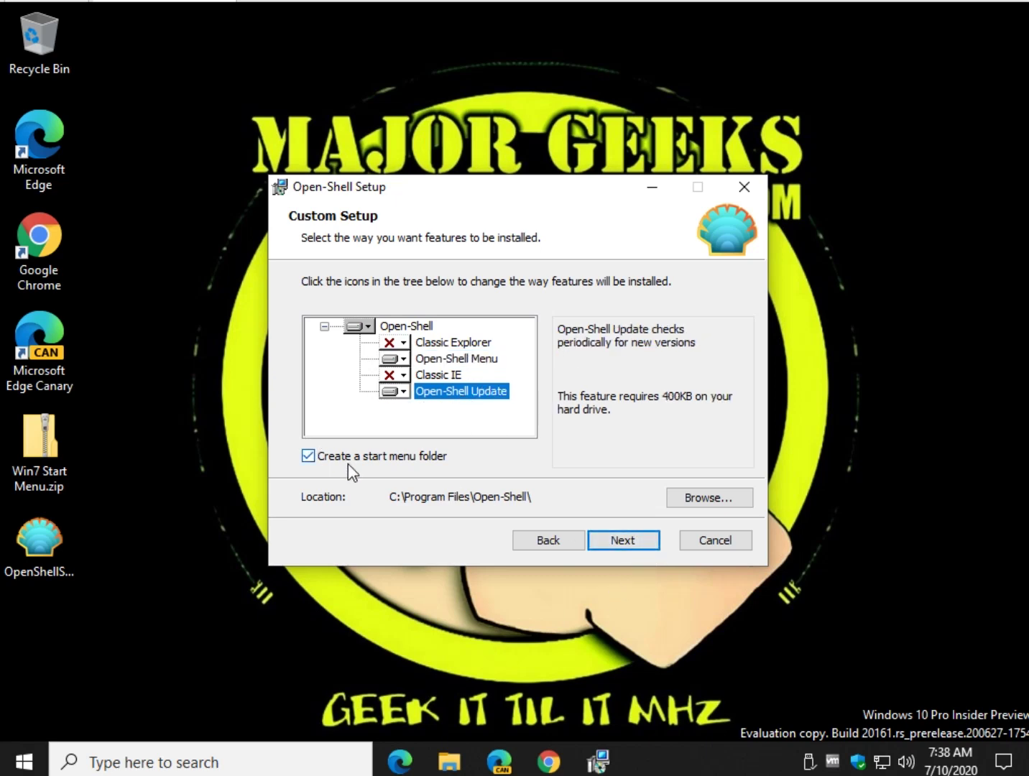
Step: Install Open-Shell, approve the administrator prompt, and finish the wizard
left_click(609, 542)
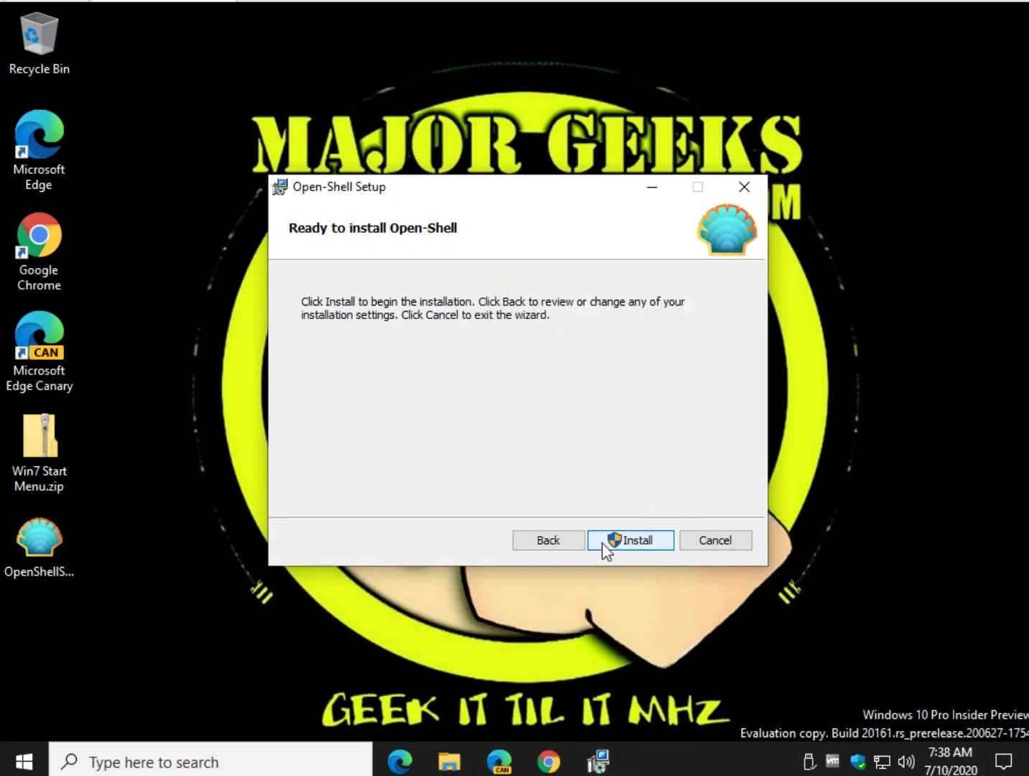
left_click(658, 544)
left_click(454, 530)
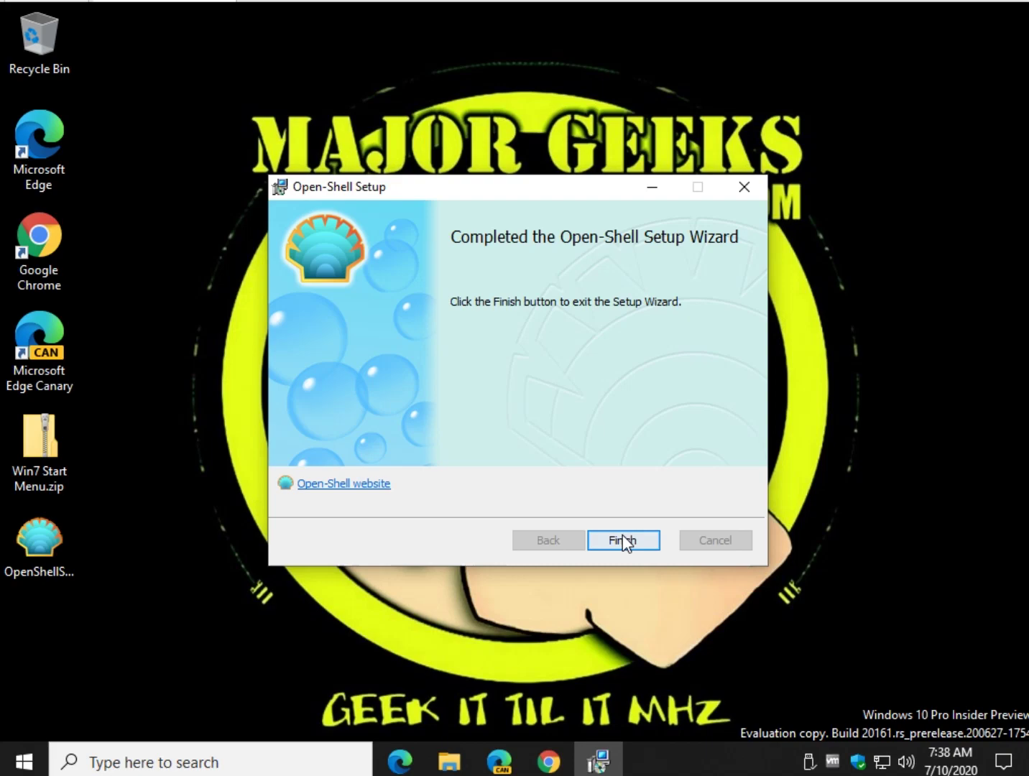
left_click(622, 541)
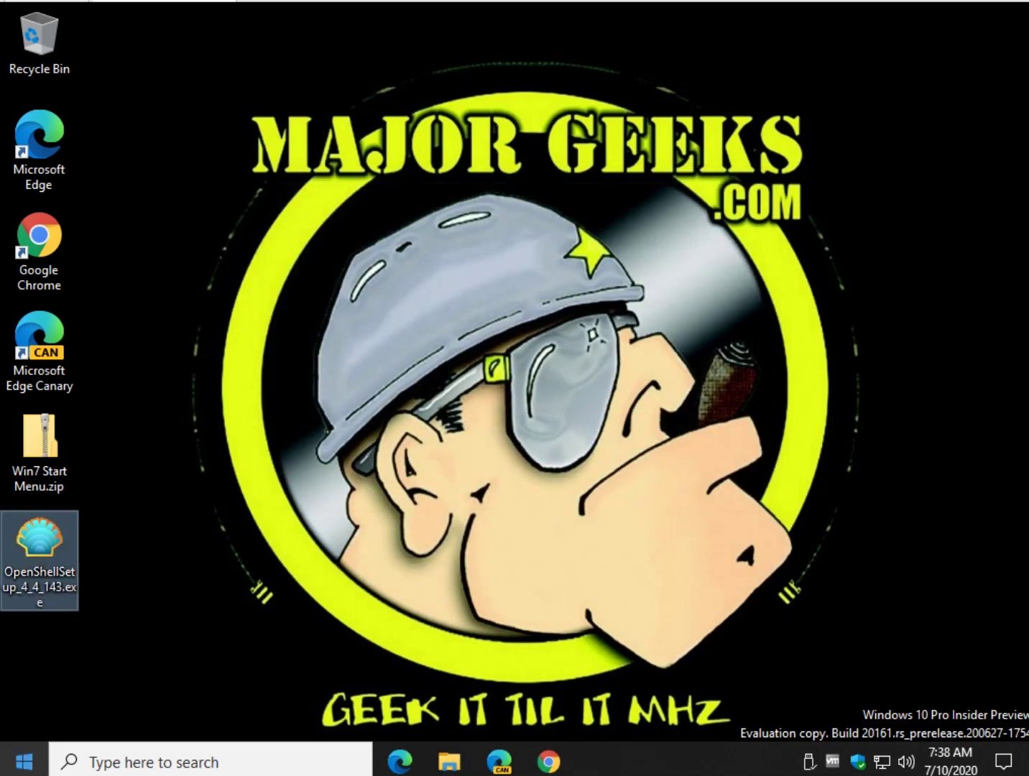
Step: In Open-Shell Menu settings, enable Replace Start button and try the Classic and Custom looks
left_click(30, 763)
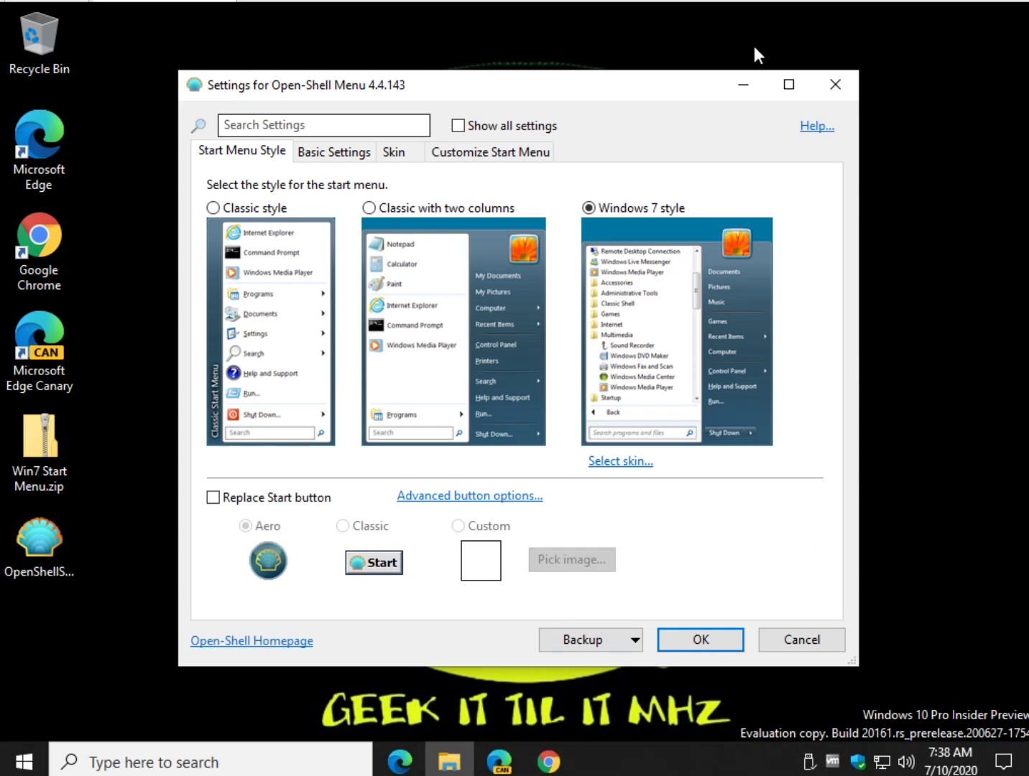
mouse_move(303, 275)
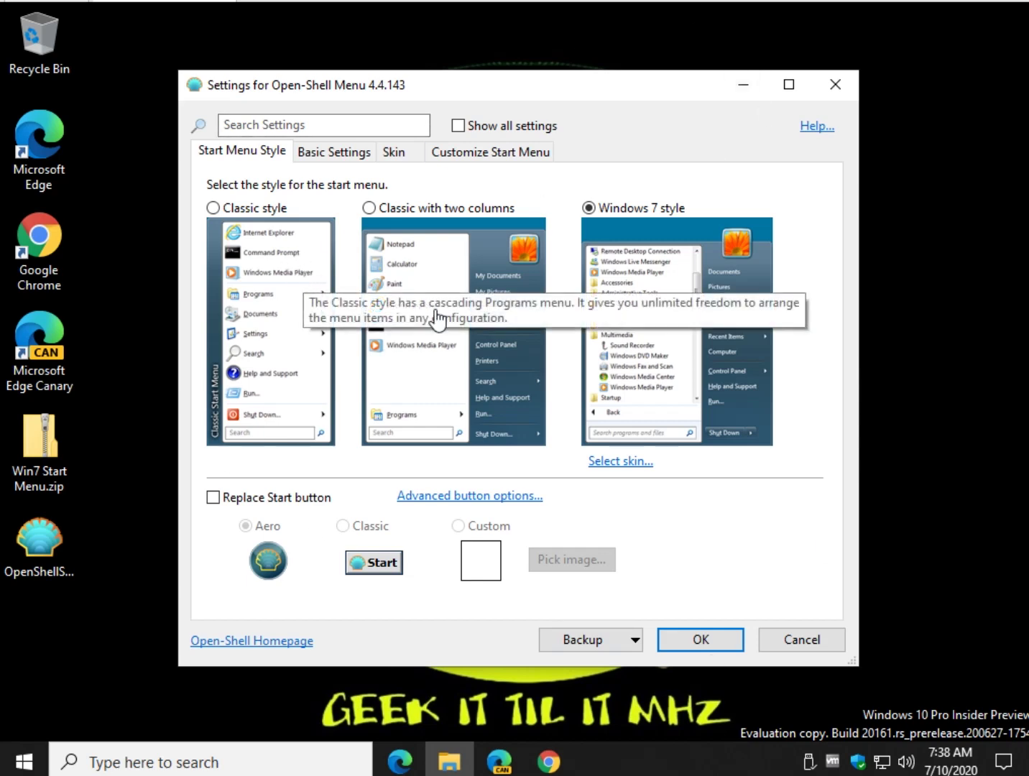
mouse_move(409, 336)
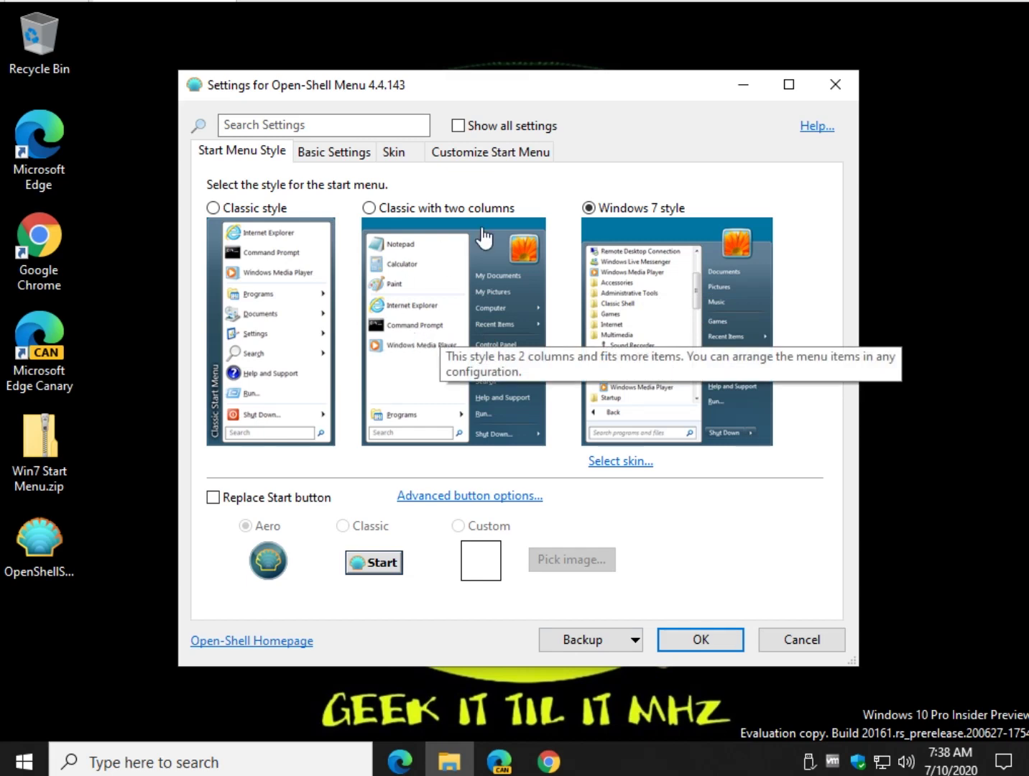
left_click(229, 508)
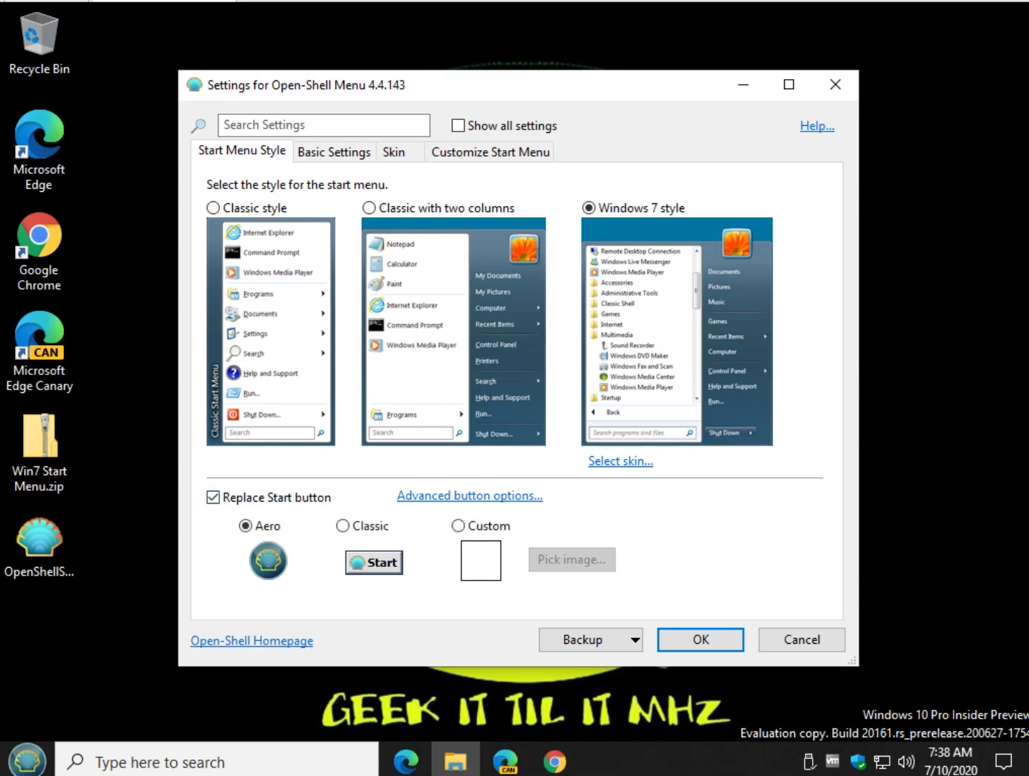
left_click(343, 526)
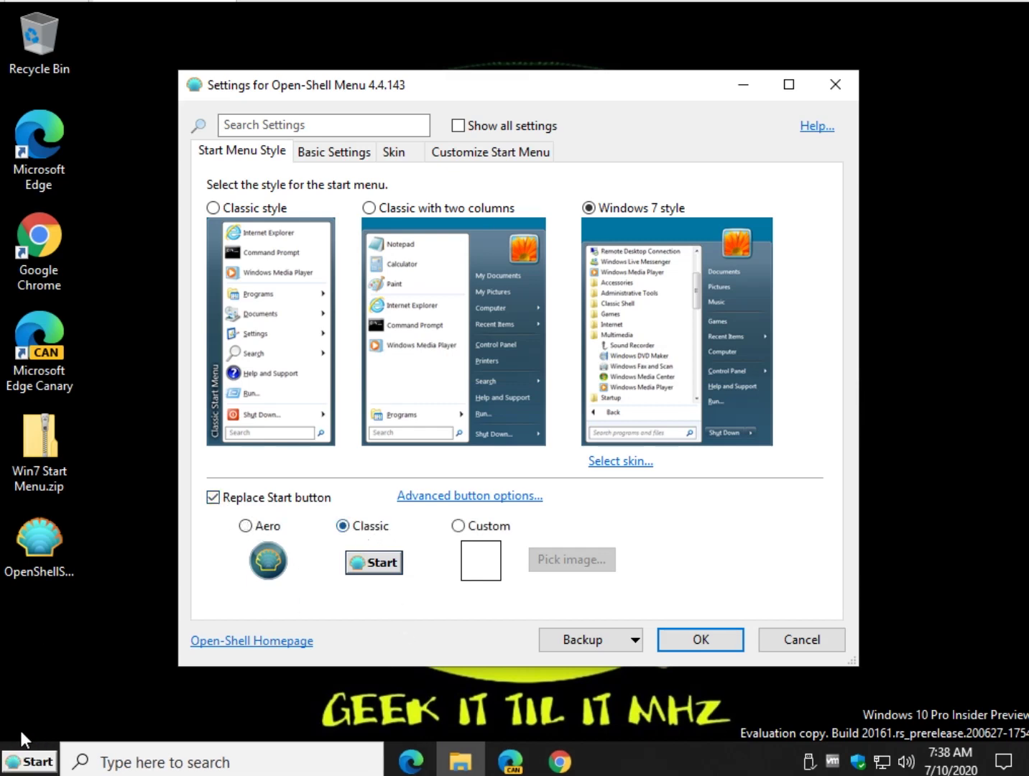
left_click(459, 527)
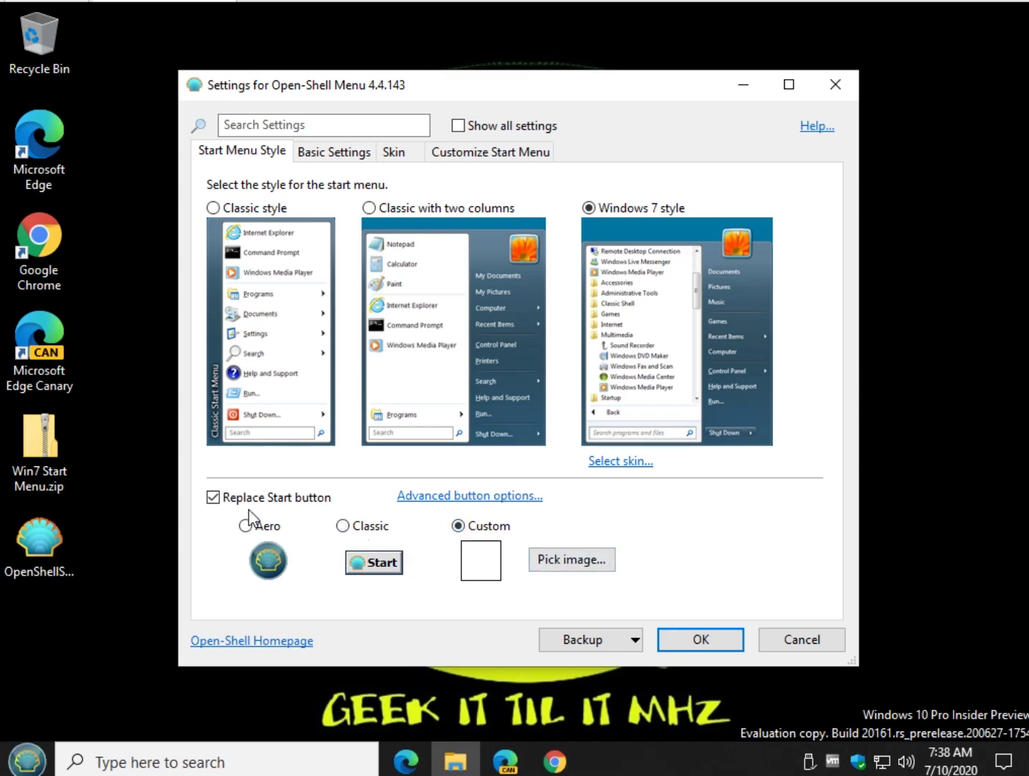
Step: View all Start button settings, then cancel without saving the changes
left_click(493, 497)
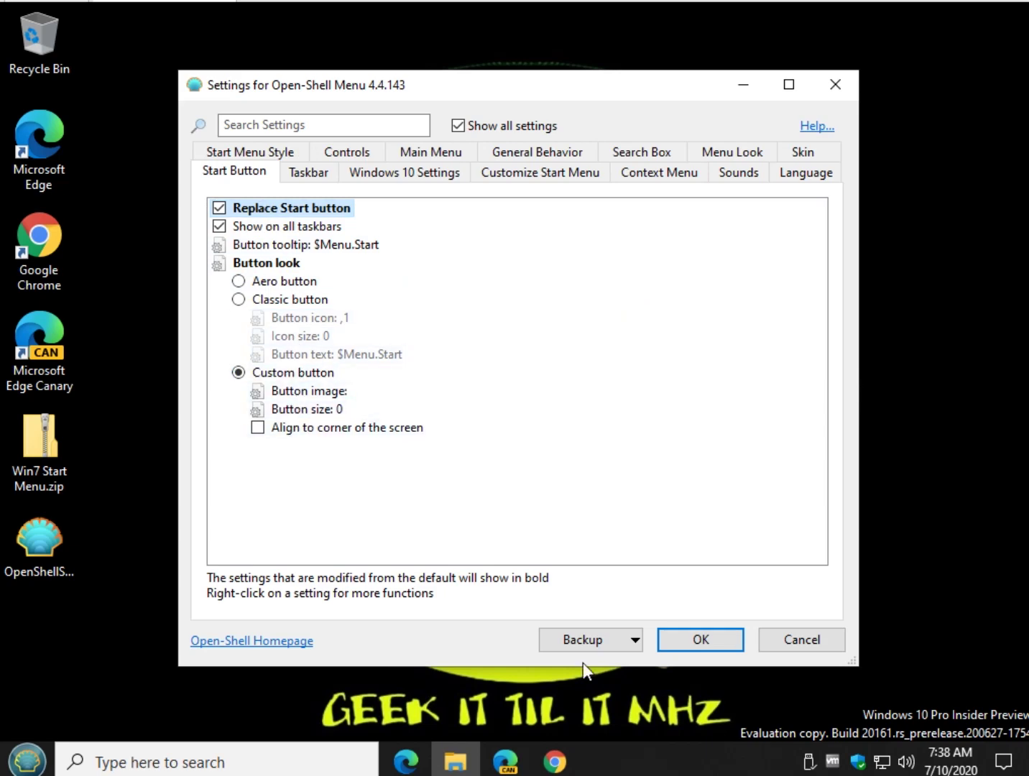
left_click(814, 643)
left_click(532, 449)
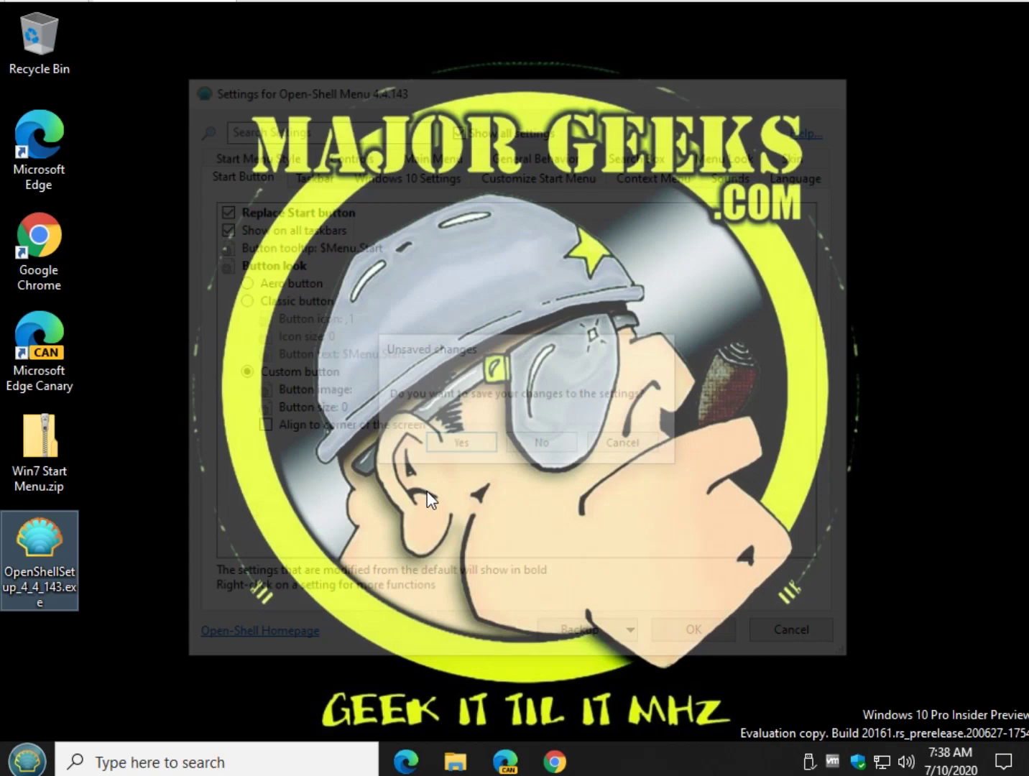
Step: From the new Start orb, switch to the Windows Start menu and reopen Open-Shell Menu Settings
left_click(29, 764)
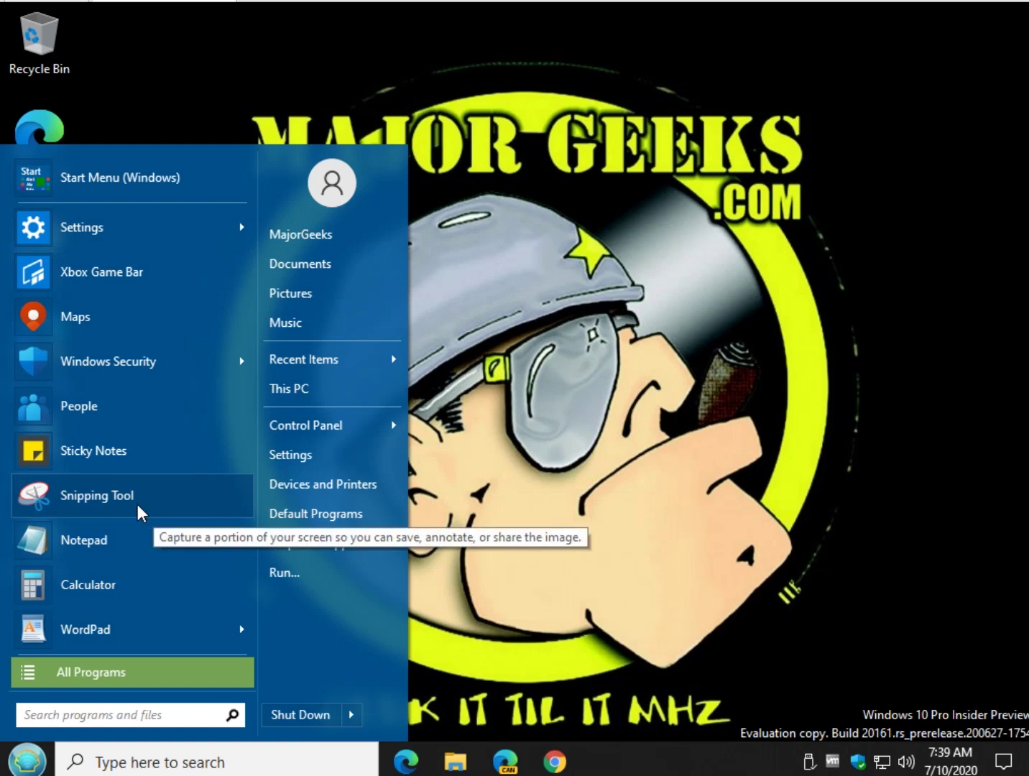
left_click(173, 181)
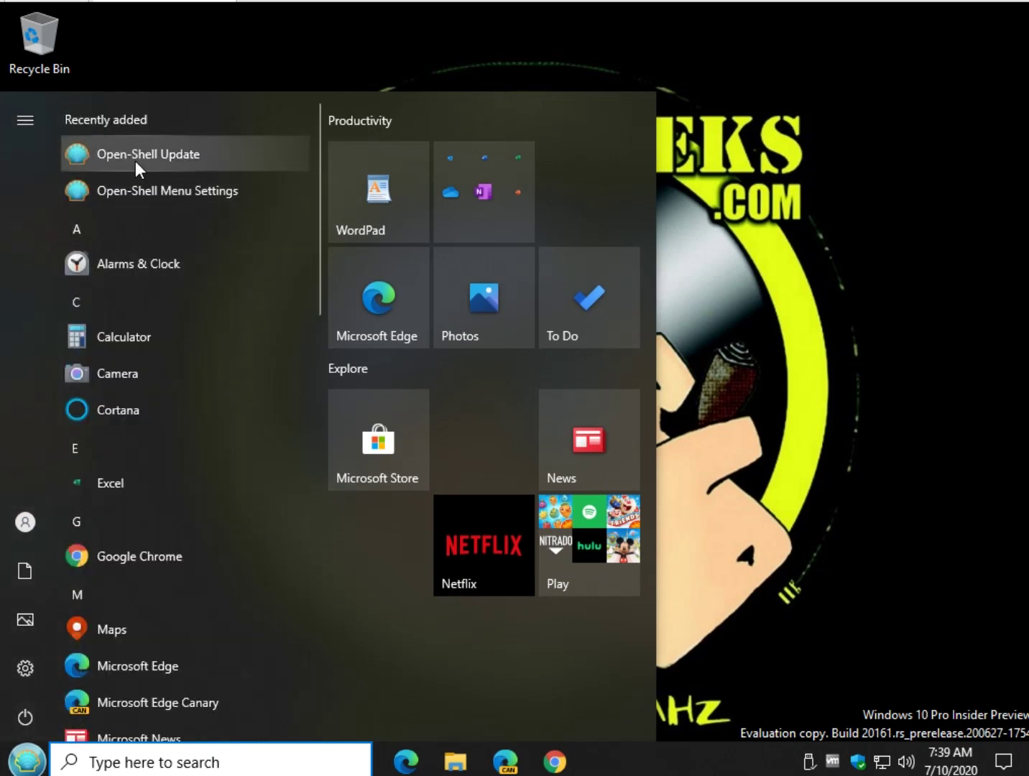
left_click(135, 189)
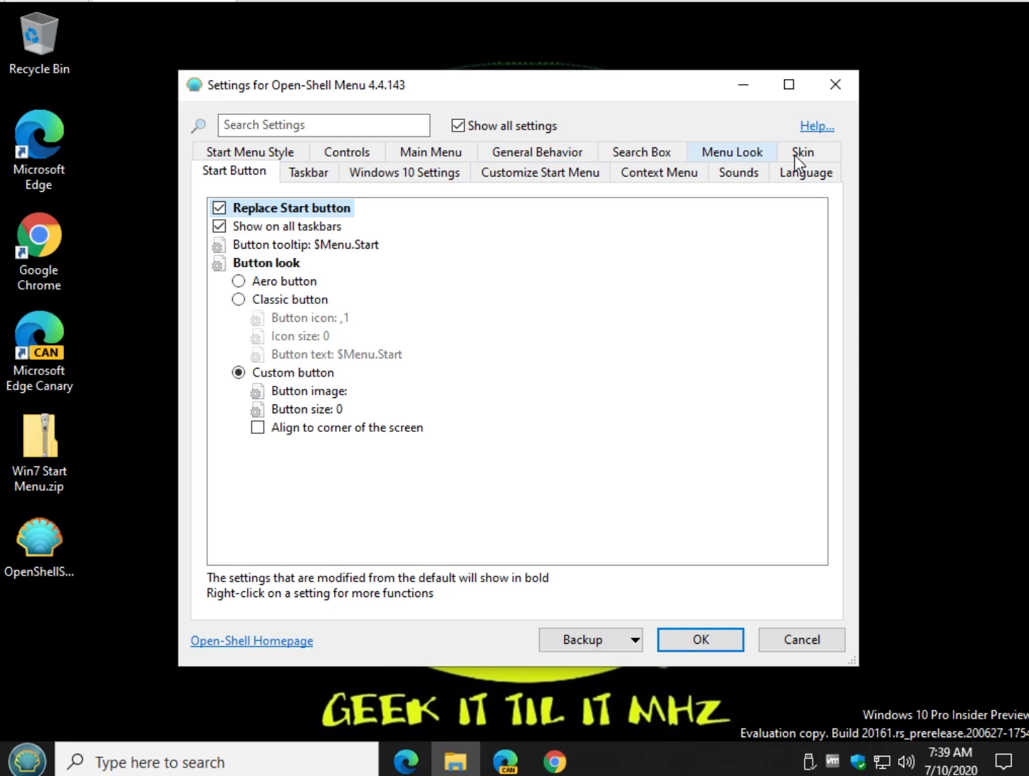
Step: Browse the style, controls, main menu, general behavior, search box, menu look, skin and language tabs
left_click(247, 158)
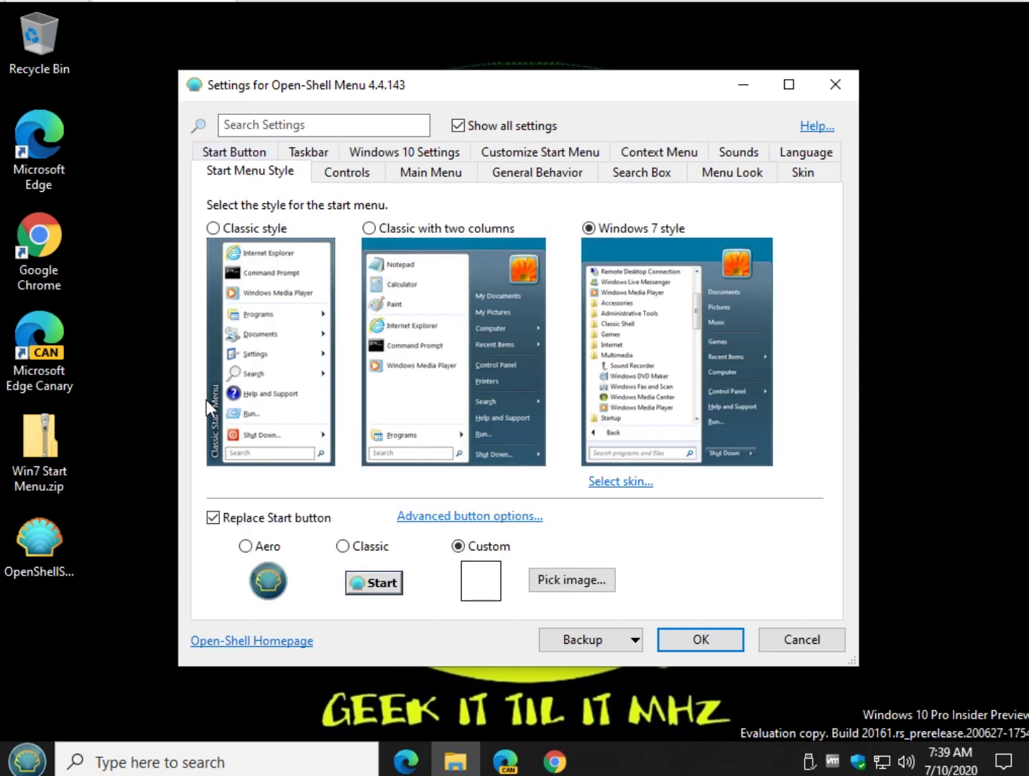
left_click(344, 175)
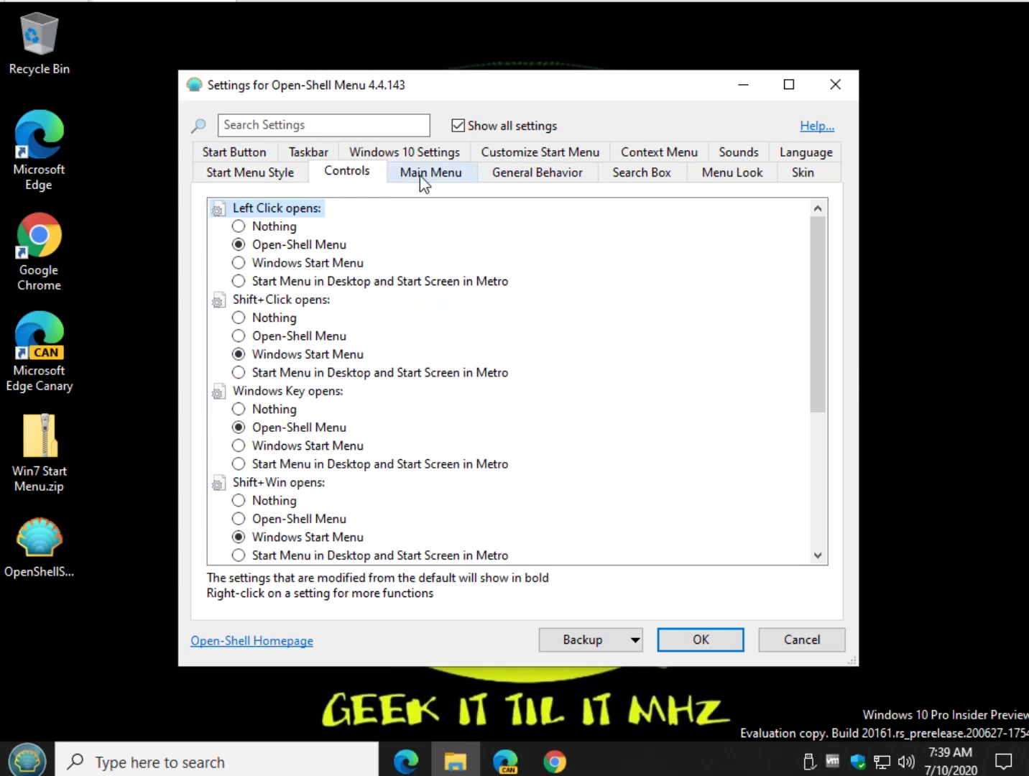
left_click(421, 176)
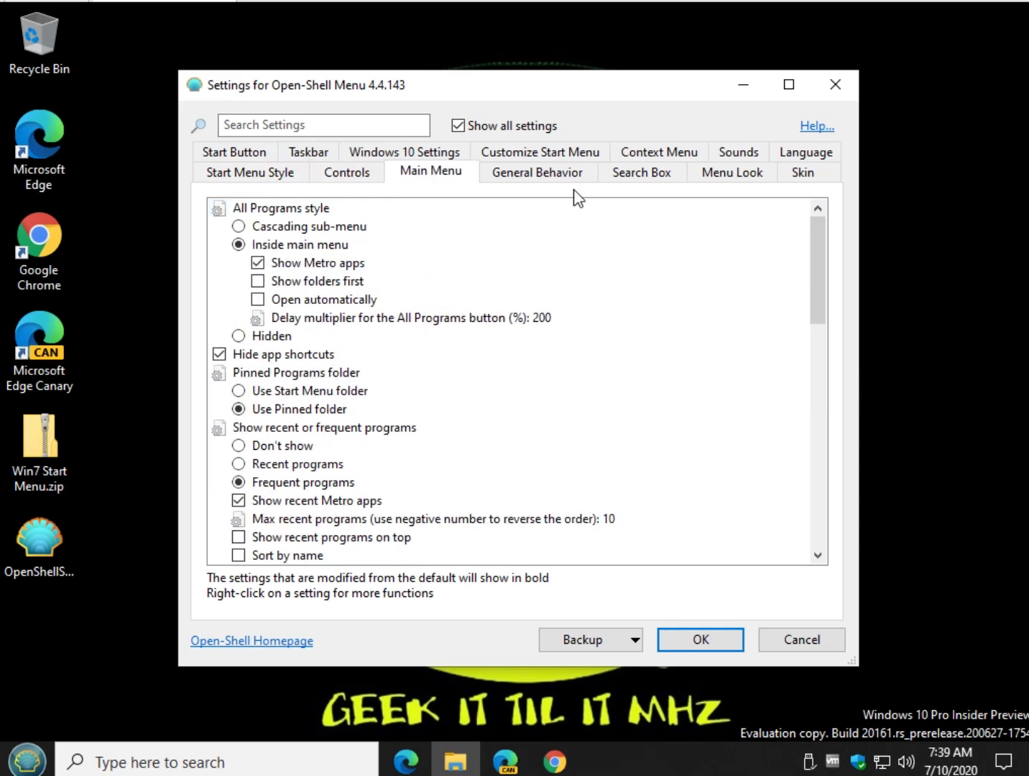
left_click(532, 181)
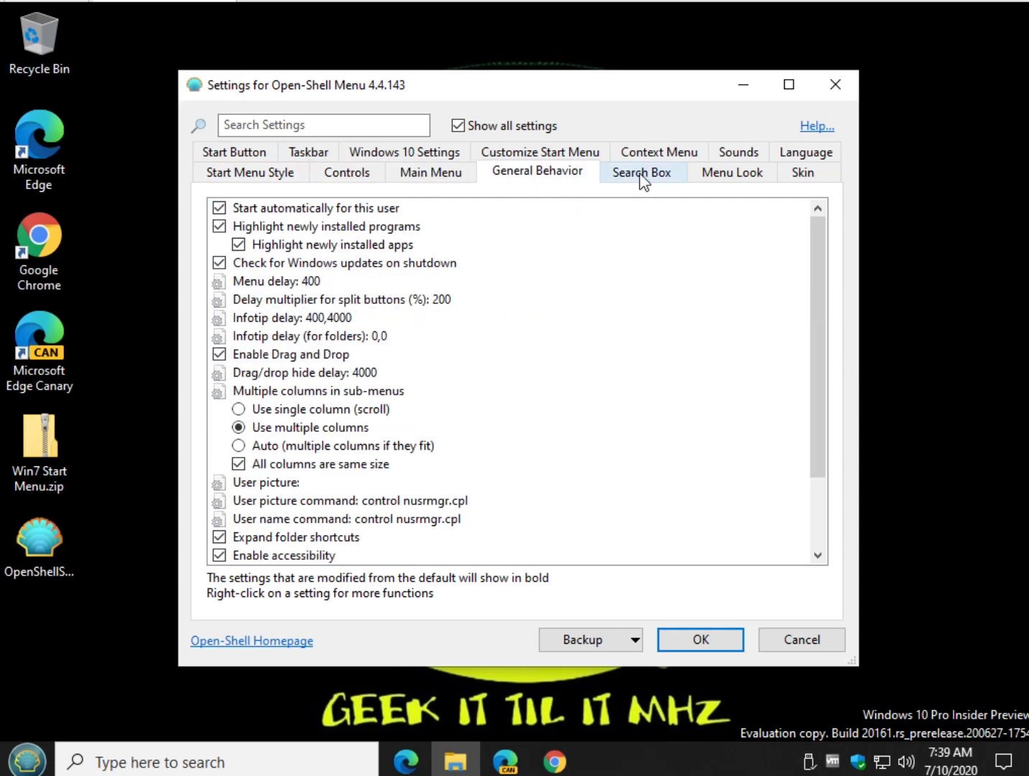
left_click(640, 173)
left_click(713, 184)
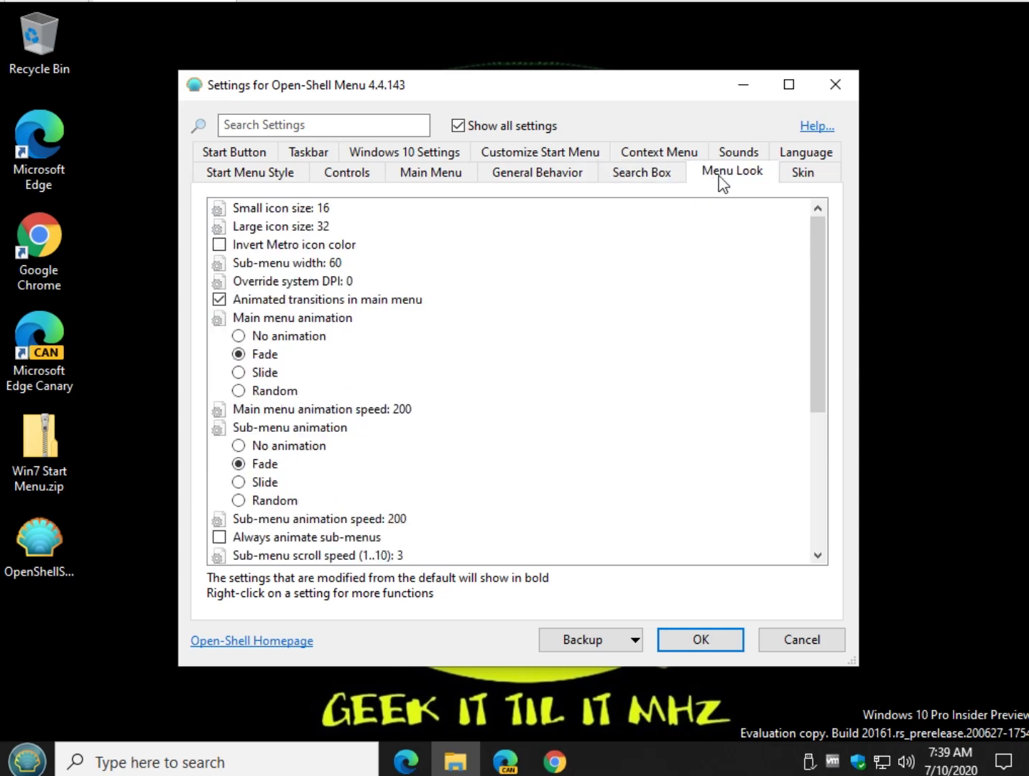
left_click(814, 173)
left_click(806, 153)
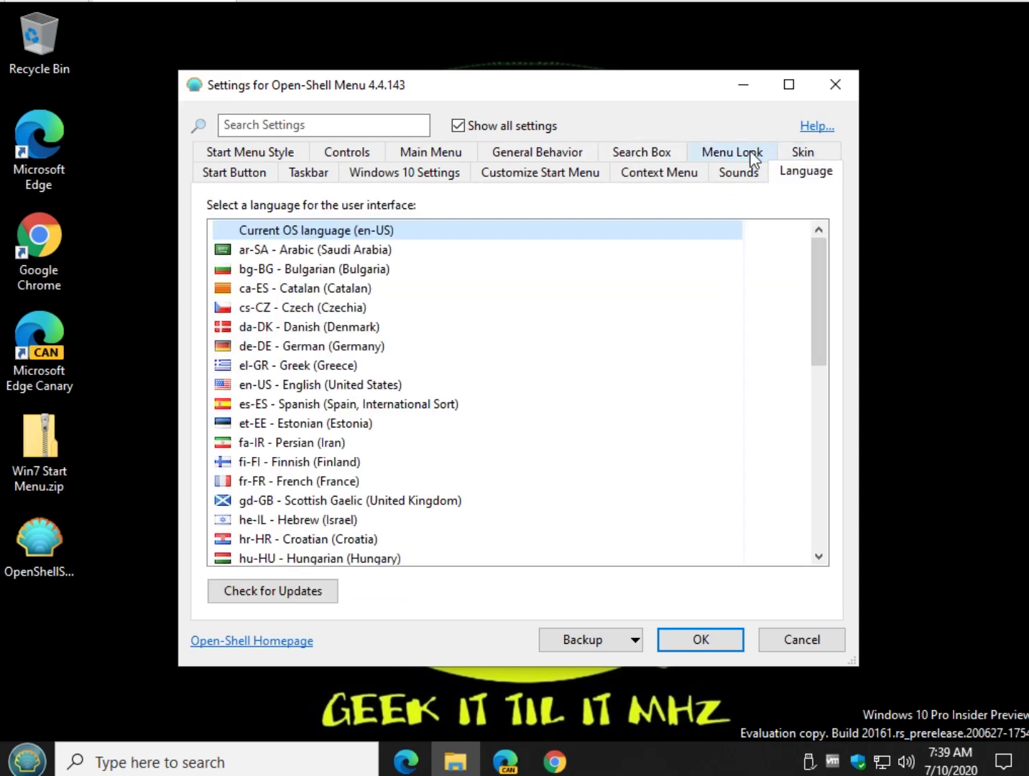
Step: Browse the sounds, context menu, start menu items, Windows 10, taskbar and Start Button tabs
left_click(726, 184)
left_click(643, 178)
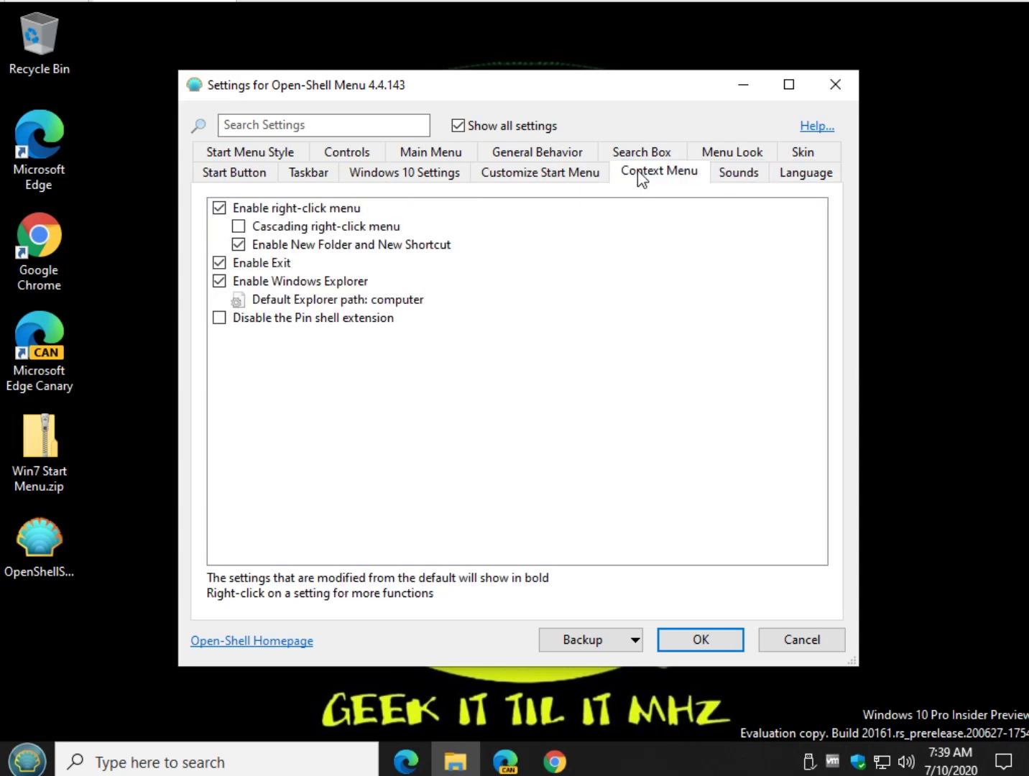
left_click(591, 180)
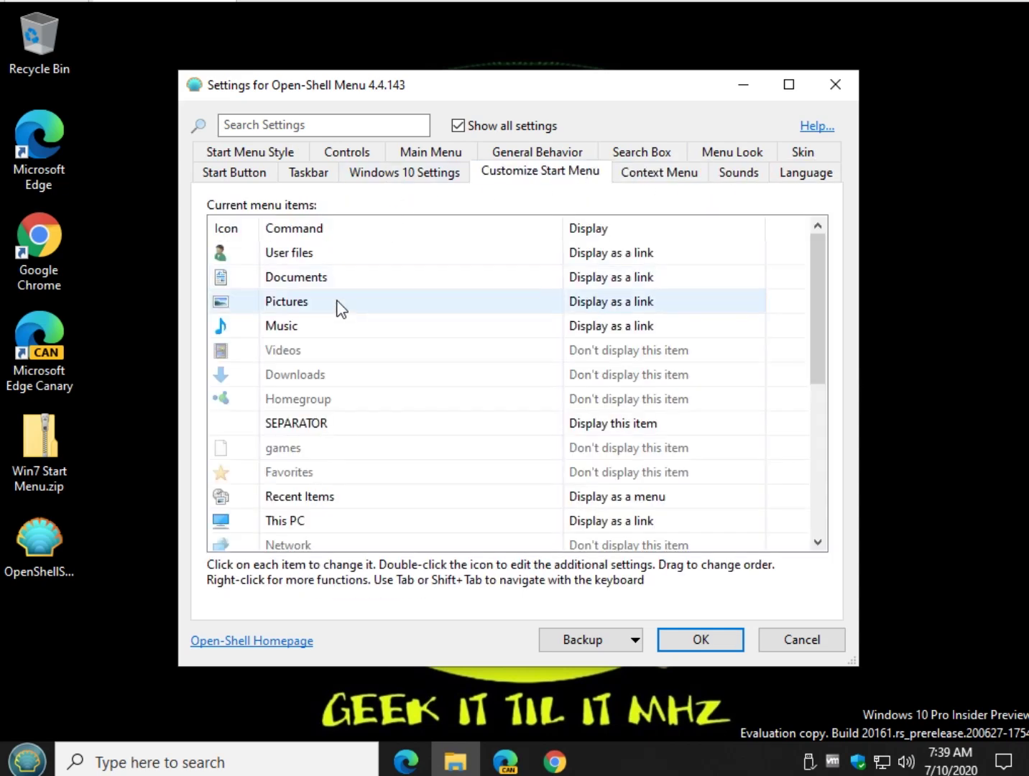
scroll(308, 381, "down", 4)
scroll(284, 456, "up", 4)
scroll(285, 453, "down", 4)
scroll(284, 449, "up", 2)
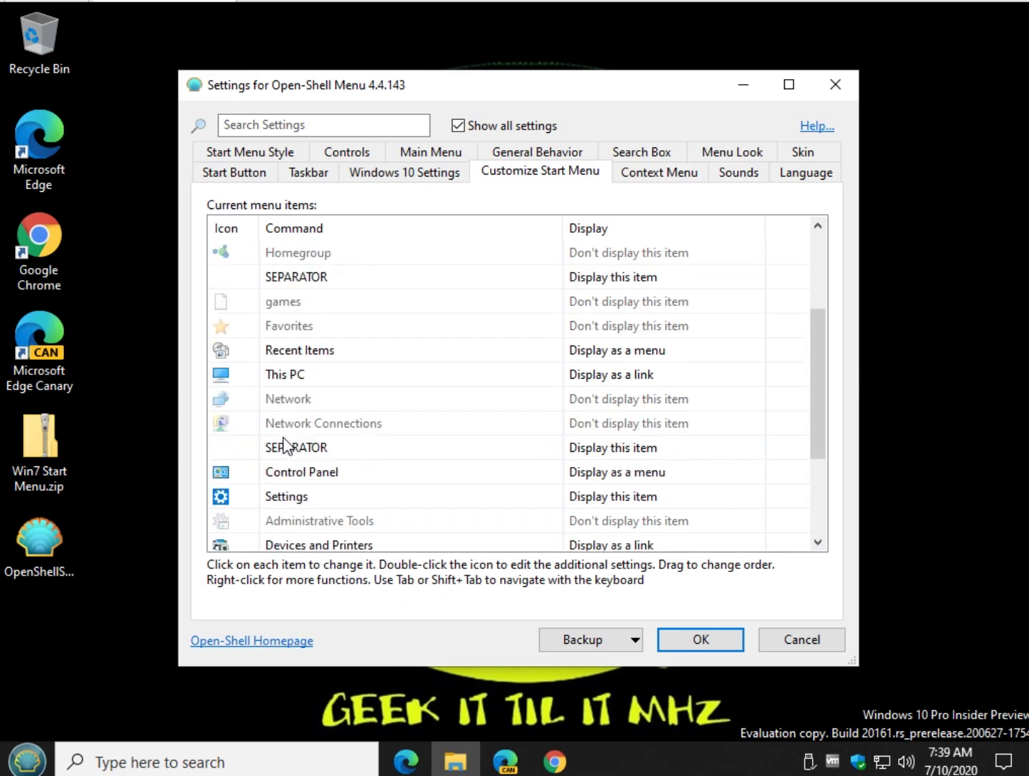
scroll(287, 445, "up", 2)
left_click(401, 178)
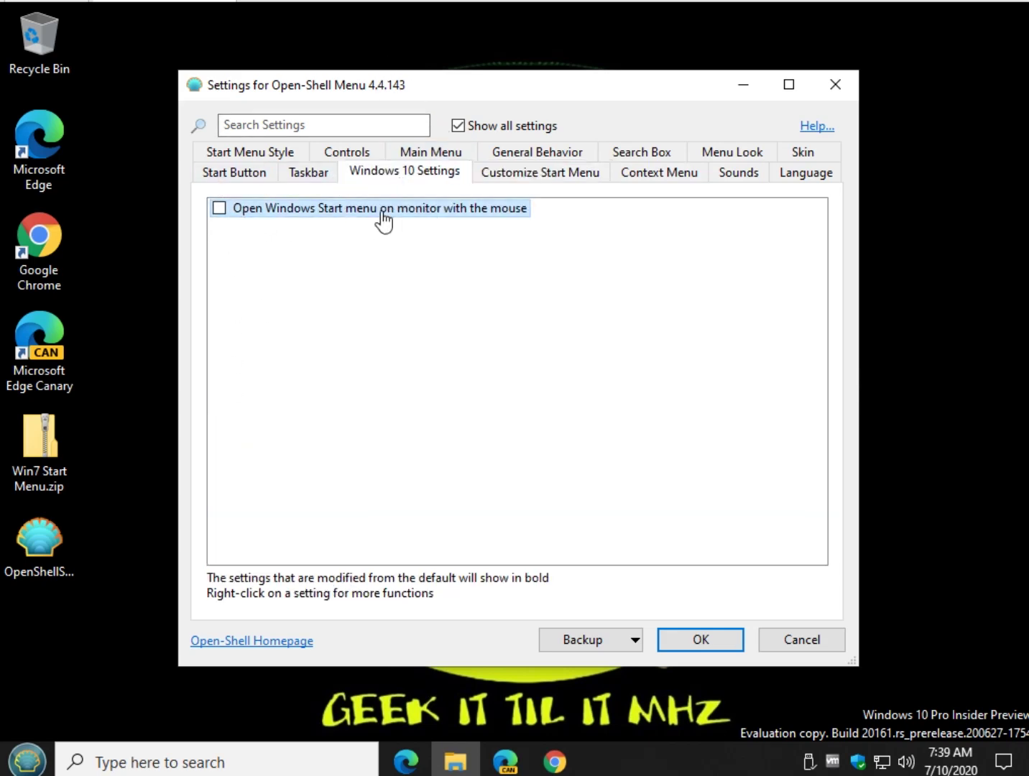
mouse_move(349, 216)
left_click(311, 175)
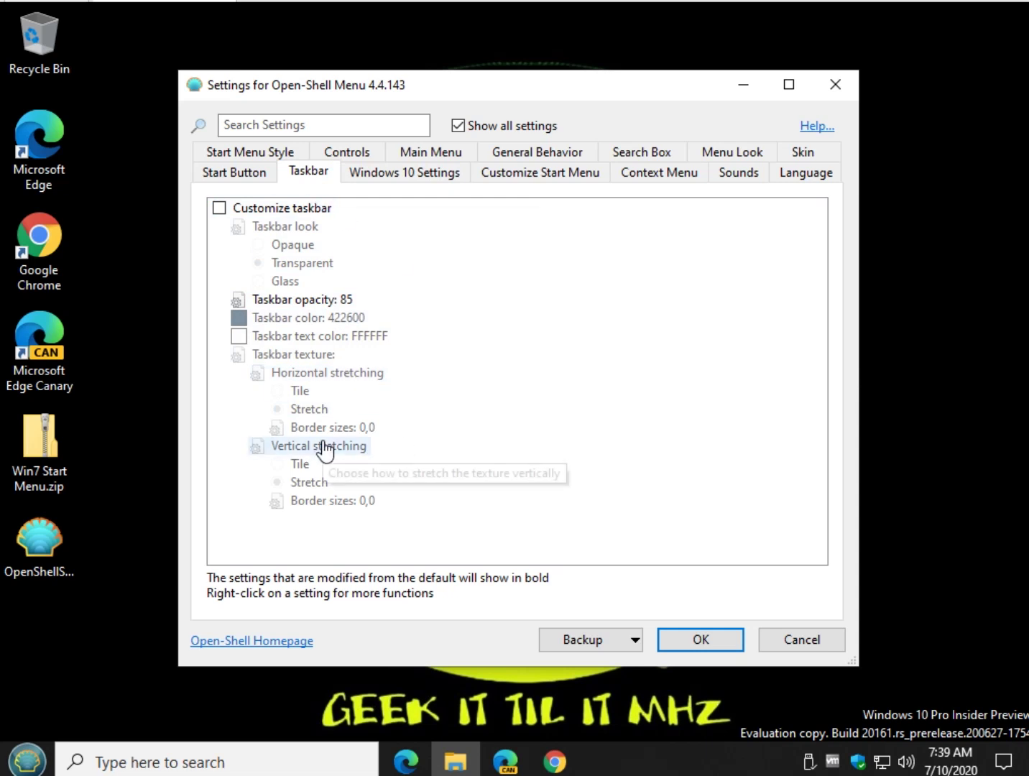
left_click(242, 174)
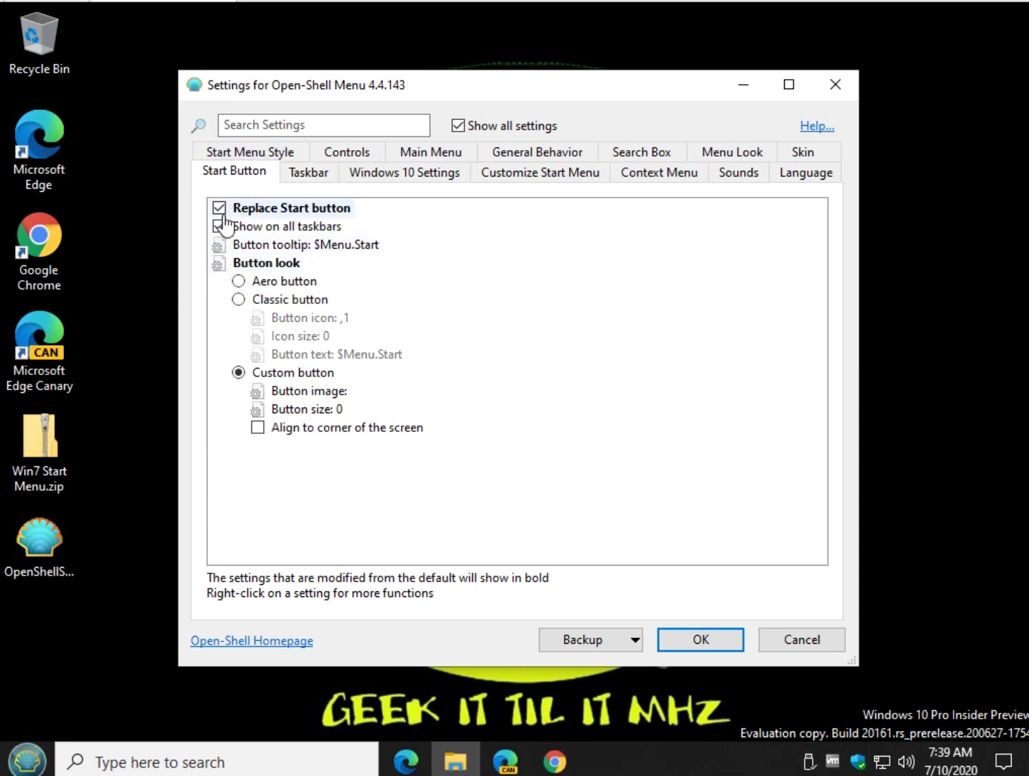
Step: Turn off Start button replacement, preview the Windows 7 menu, then choose and preview Classic style
left_click(219, 209)
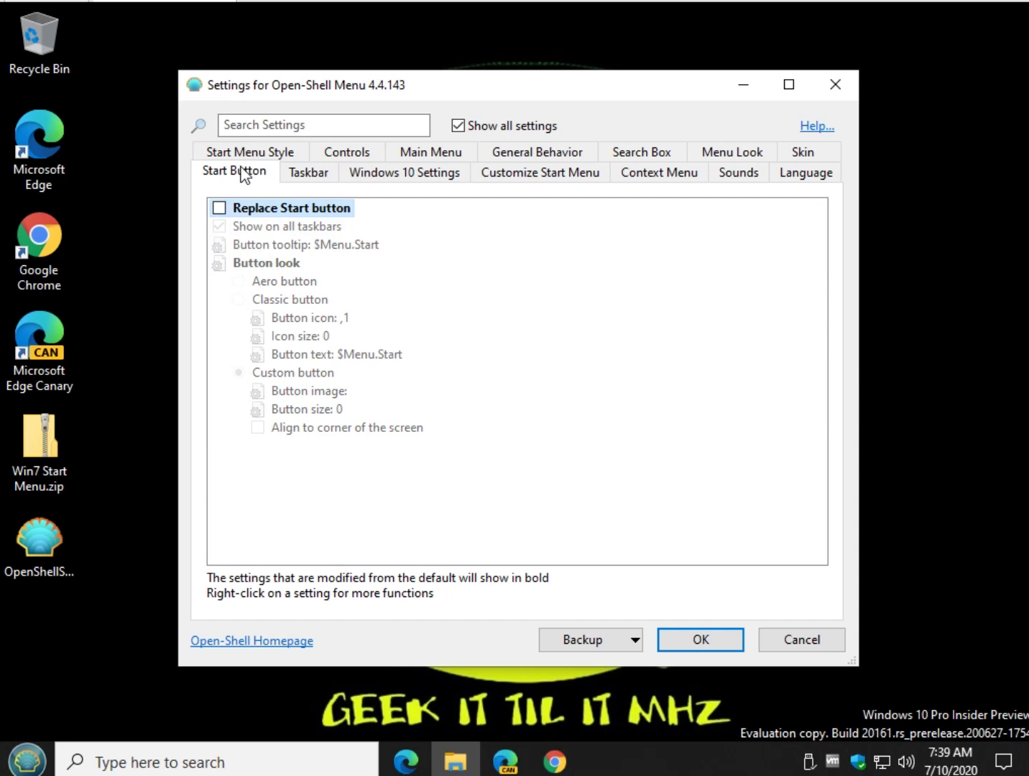
left_click(256, 153)
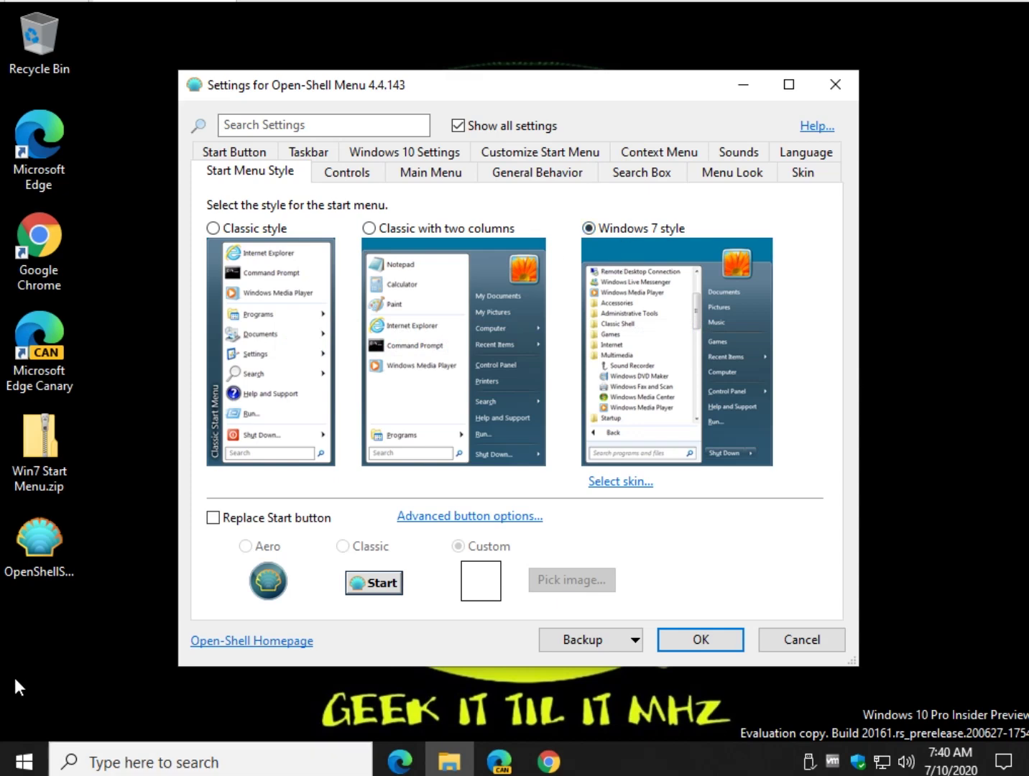
left_click(27, 764)
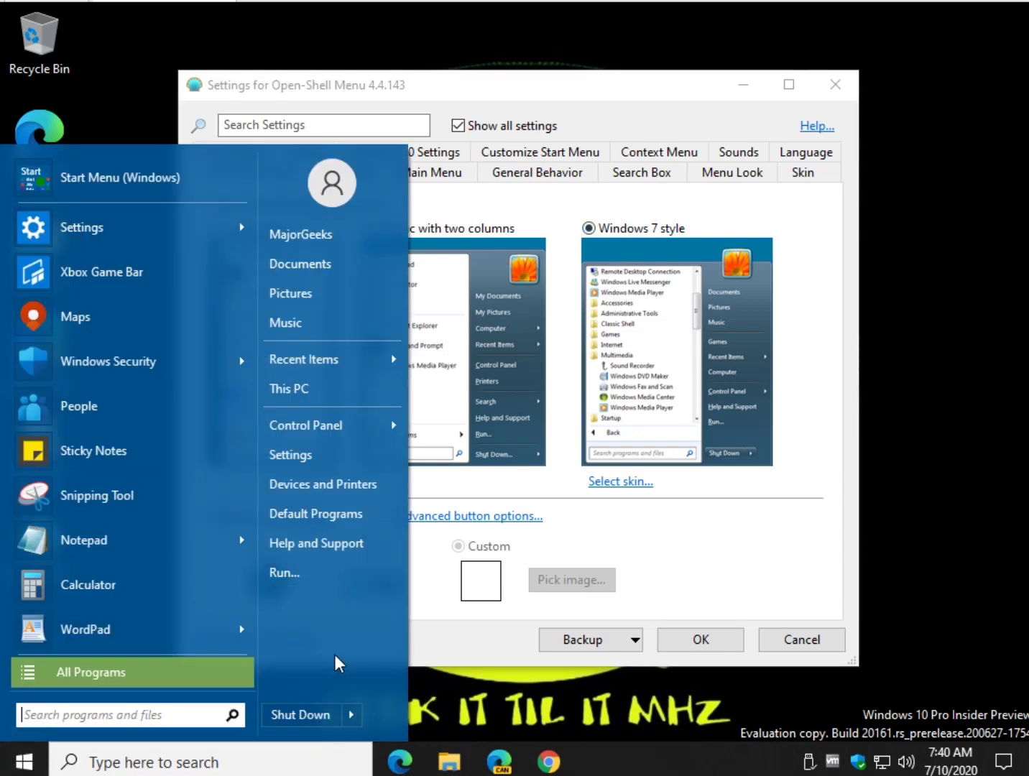
left_click(734, 566)
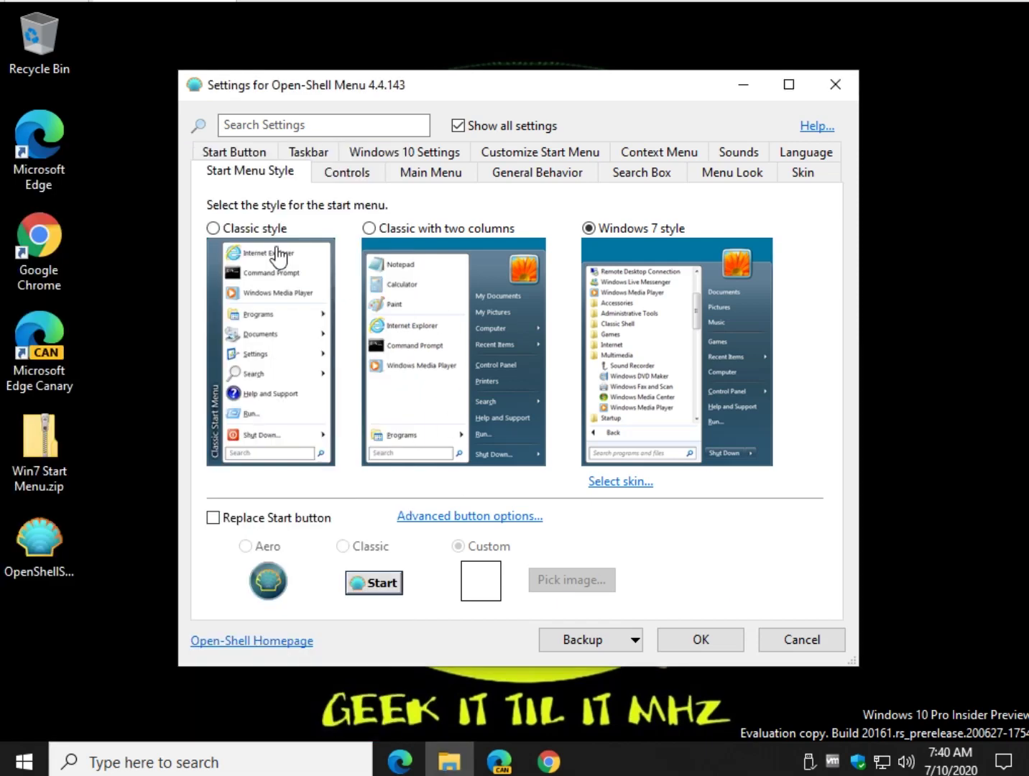
left_click(212, 228)
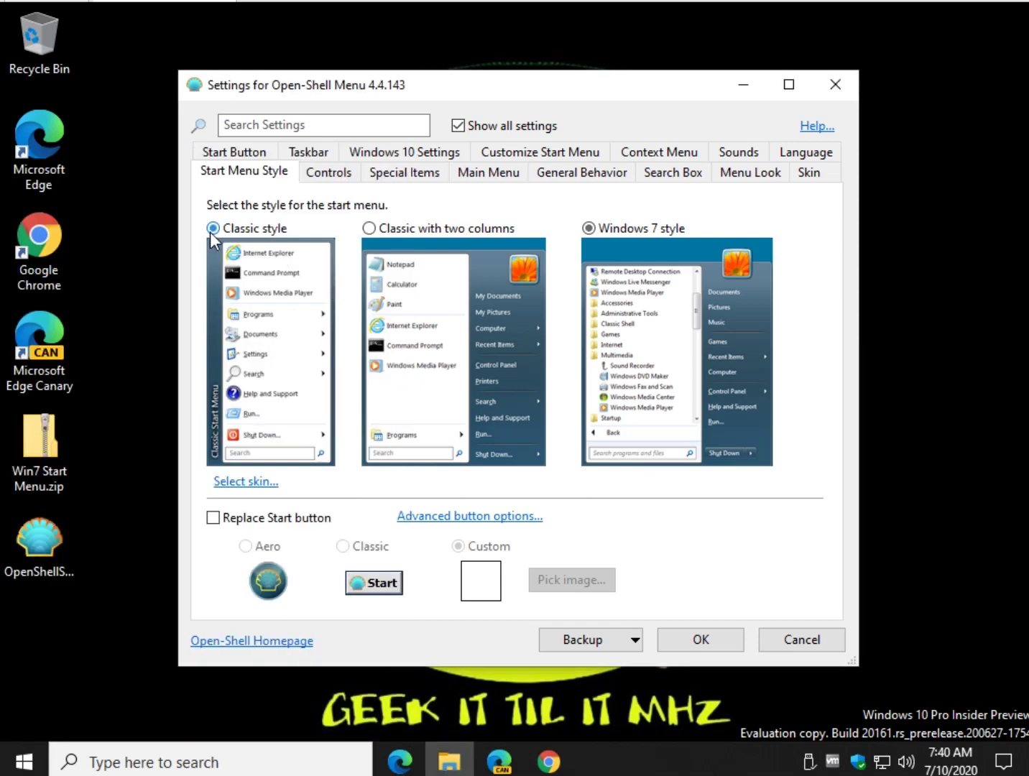
left_click(27, 761)
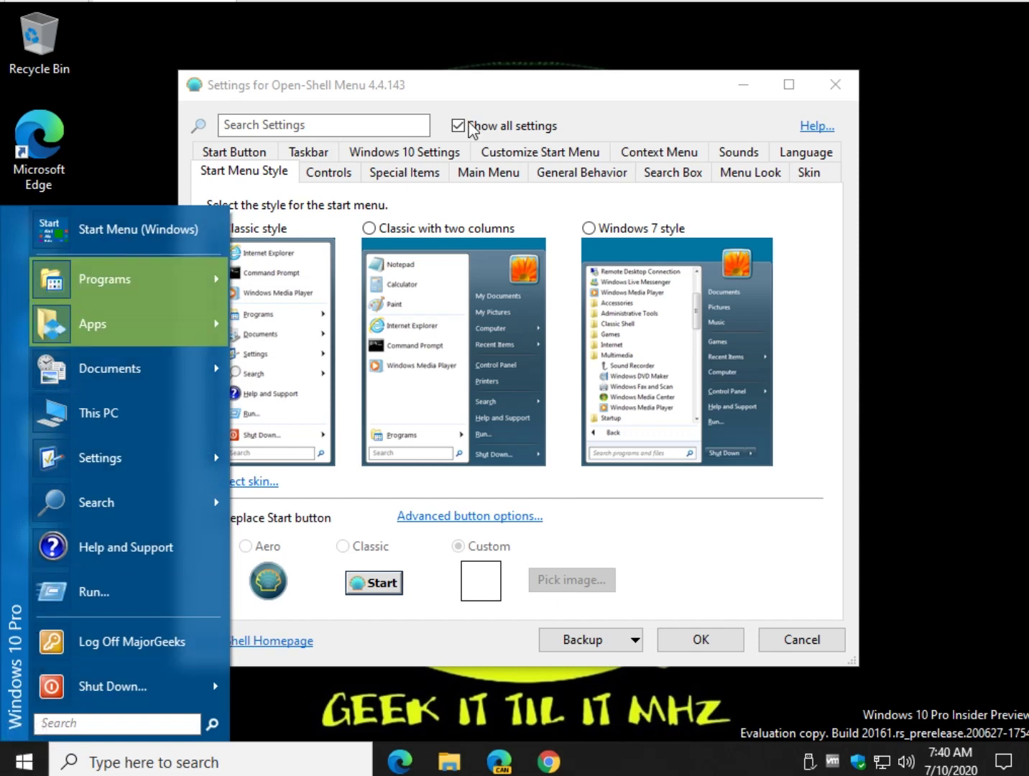
left_click(431, 205)
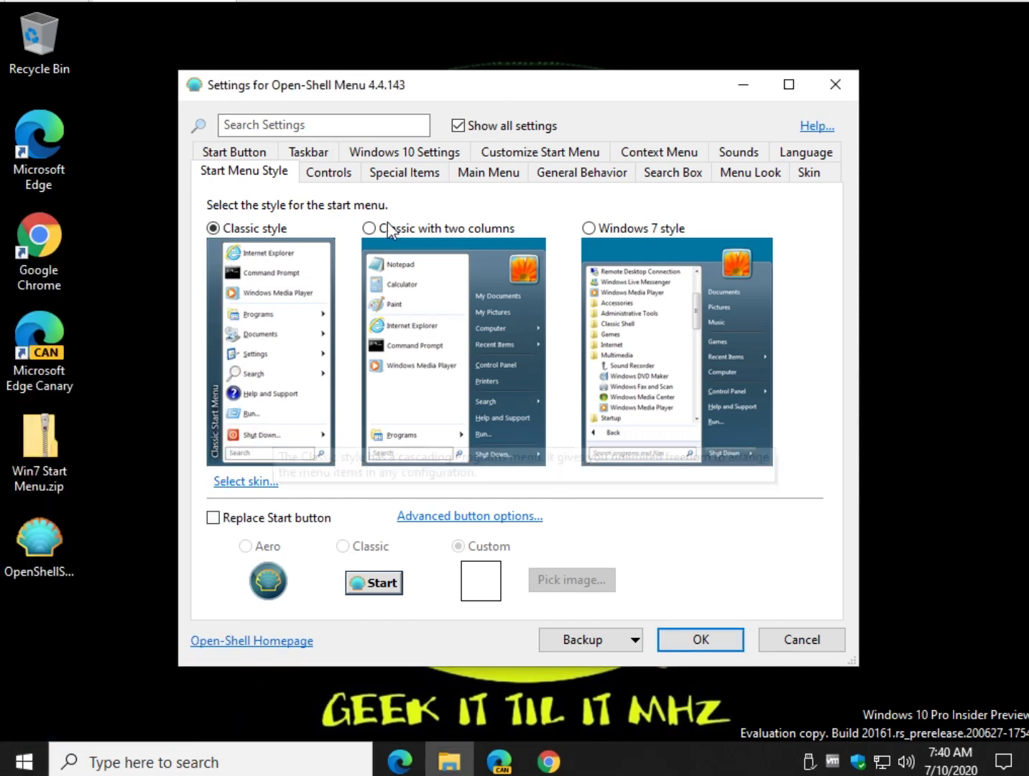
Step: Preview Classic with two columns and Classic again, then reselect Windows 7 style
left_click(369, 228)
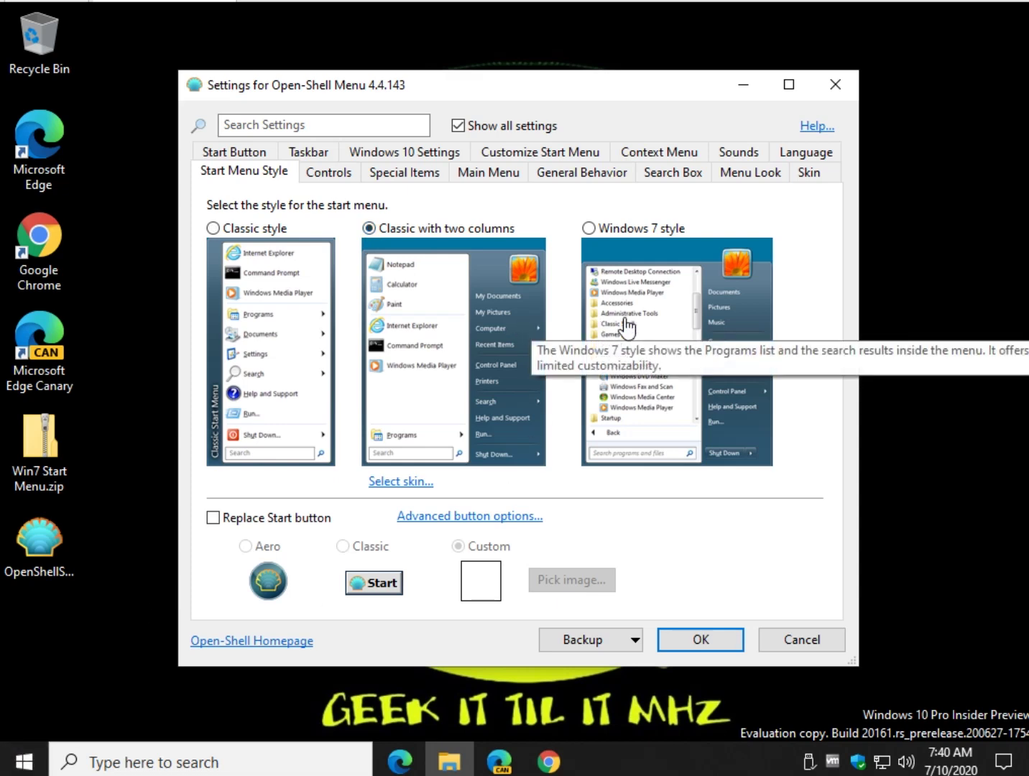
left_click(31, 755)
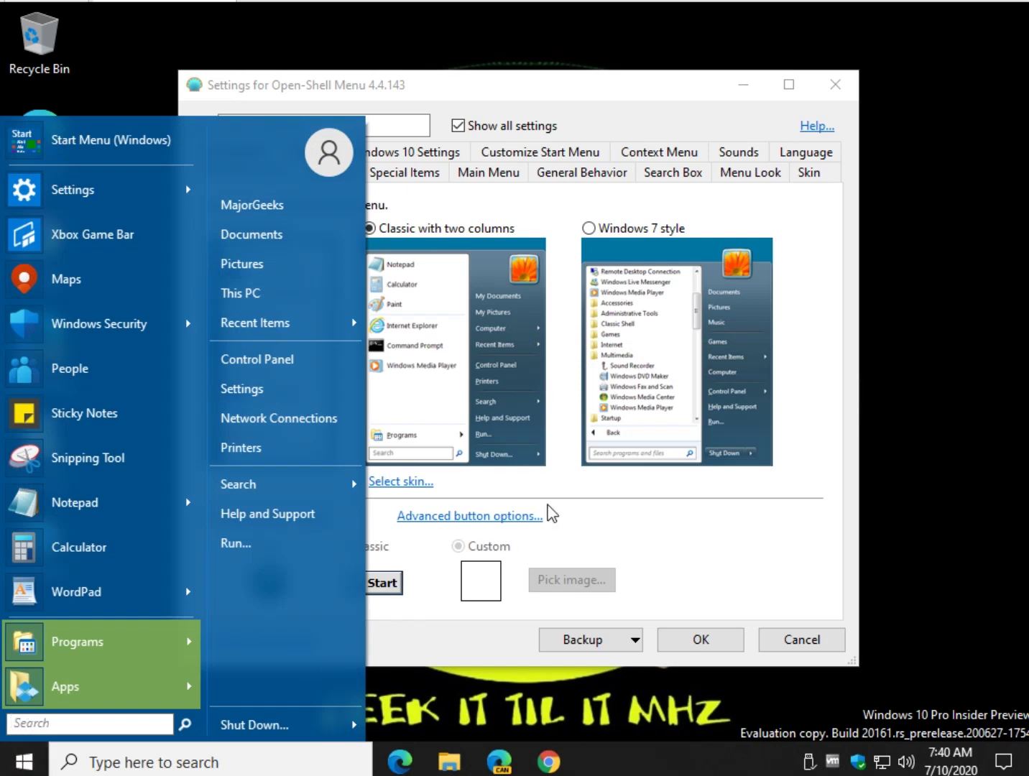
left_click(578, 509)
left_click(228, 229)
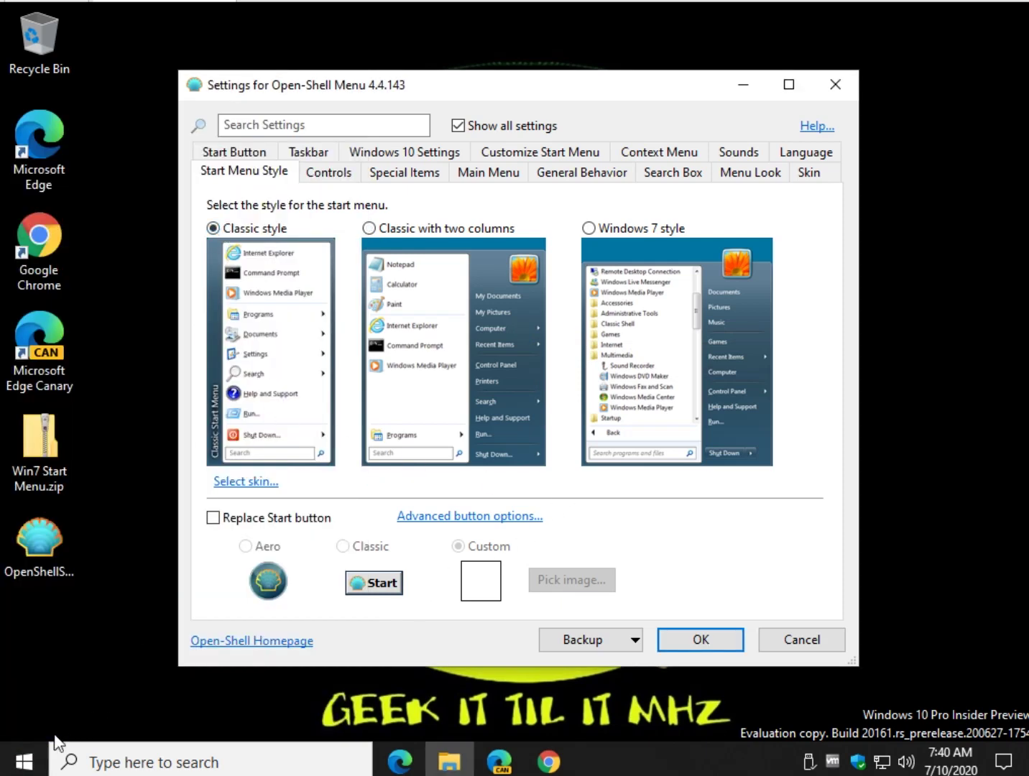
left_click(27, 759)
left_click(27, 759)
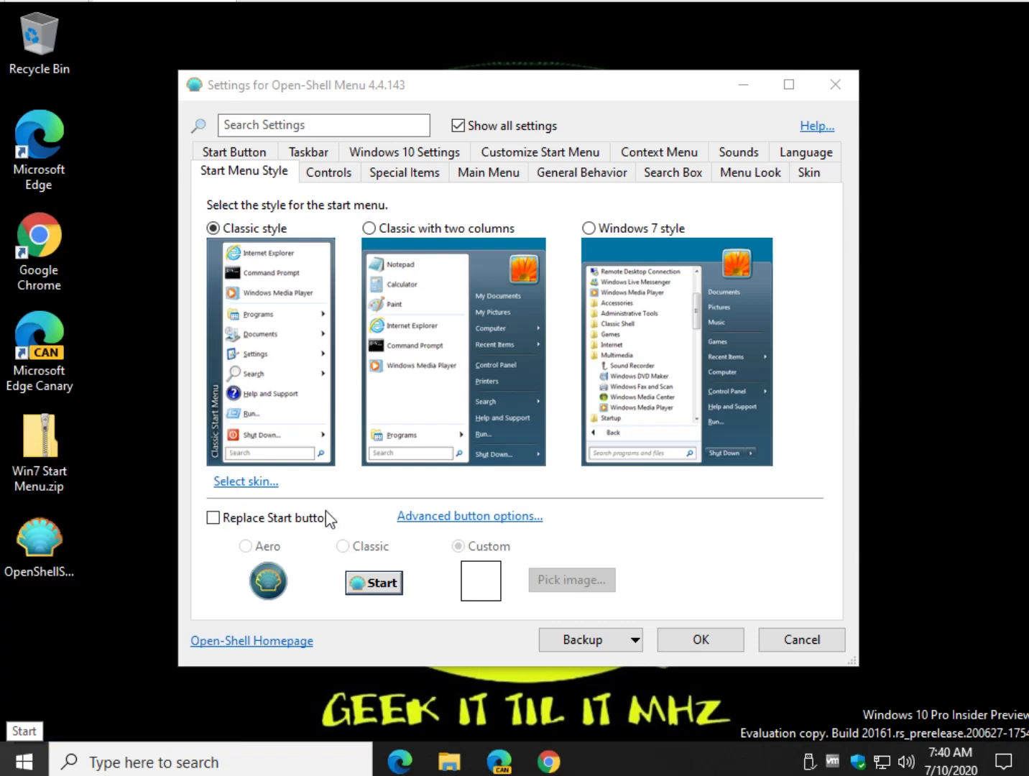
left_click(586, 228)
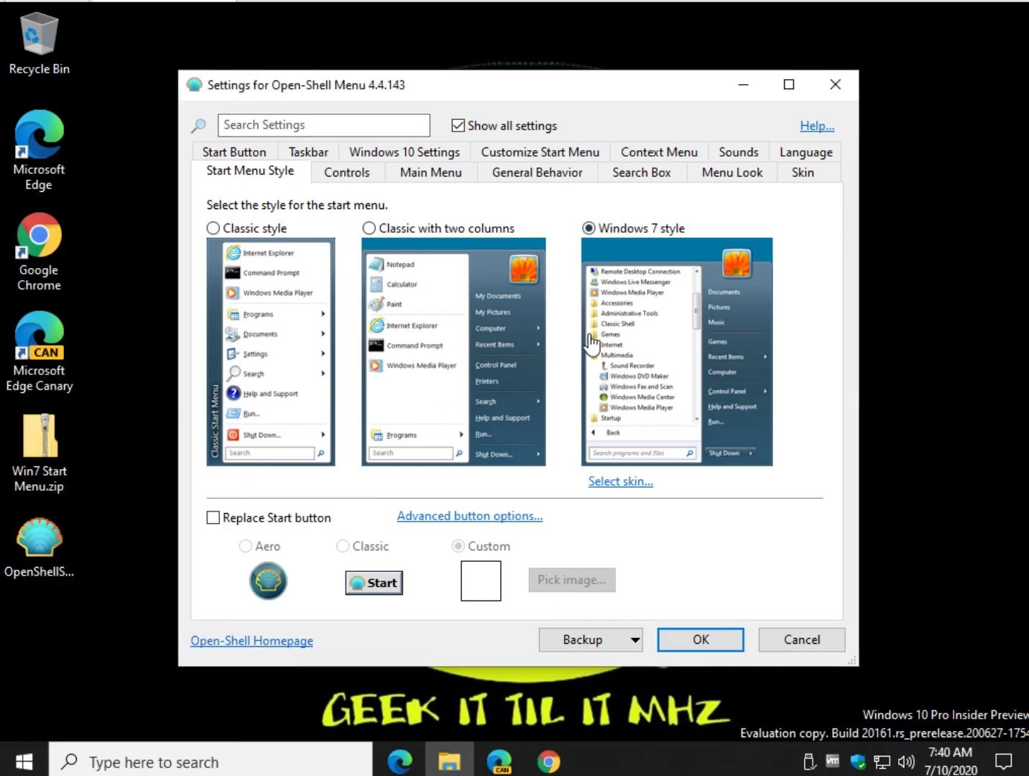
Step: Turn Start button replacement back on using the Classic button look
left_click(23, 763)
left_click(558, 152)
left_click(248, 152)
left_click(263, 517)
left_click(344, 546)
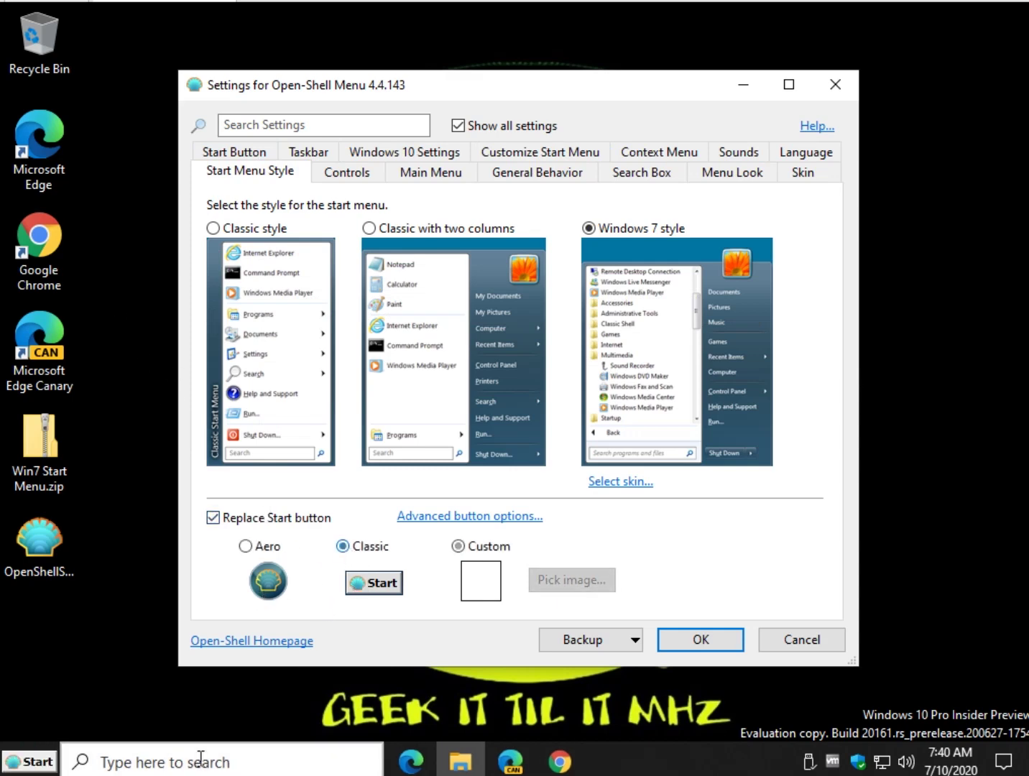
Step: Open and close the Windows 7 style menu from the new Classic Start button
left_click(24, 761)
left_click(29, 766)
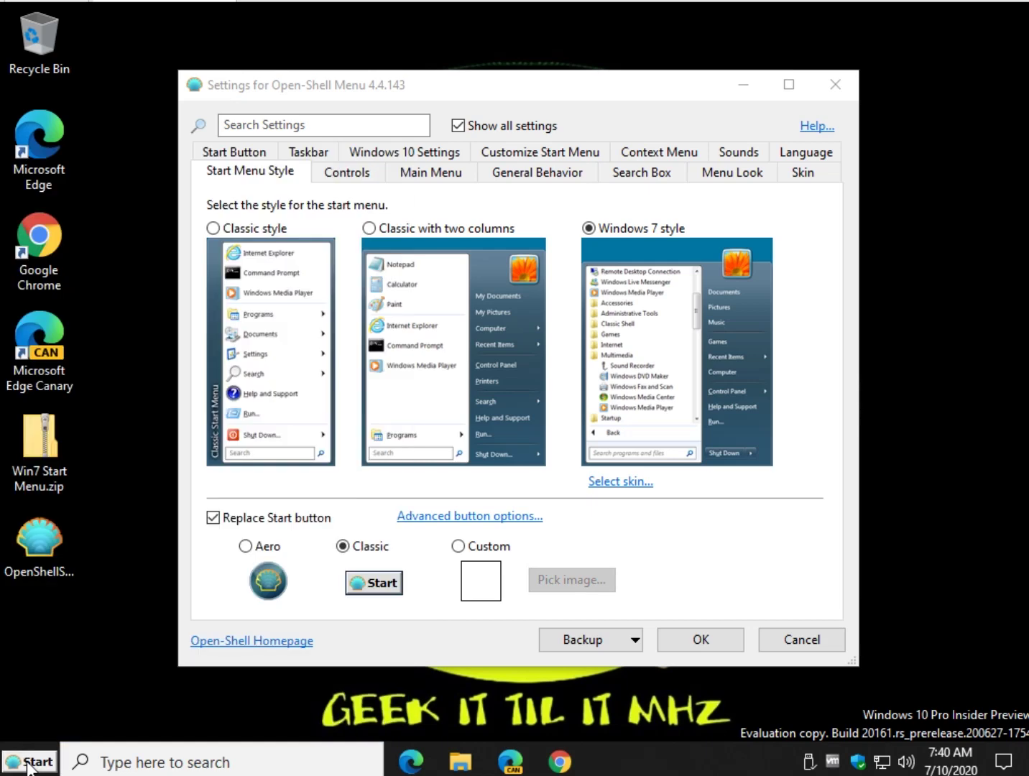
left_click(28, 765)
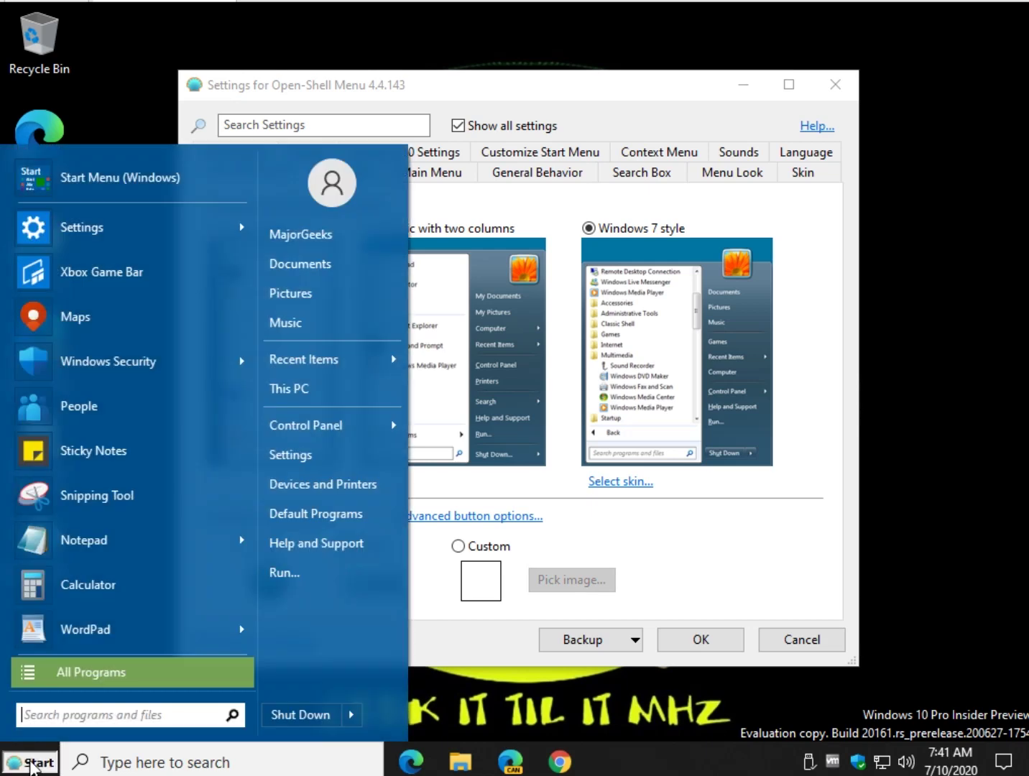
left_click(503, 84)
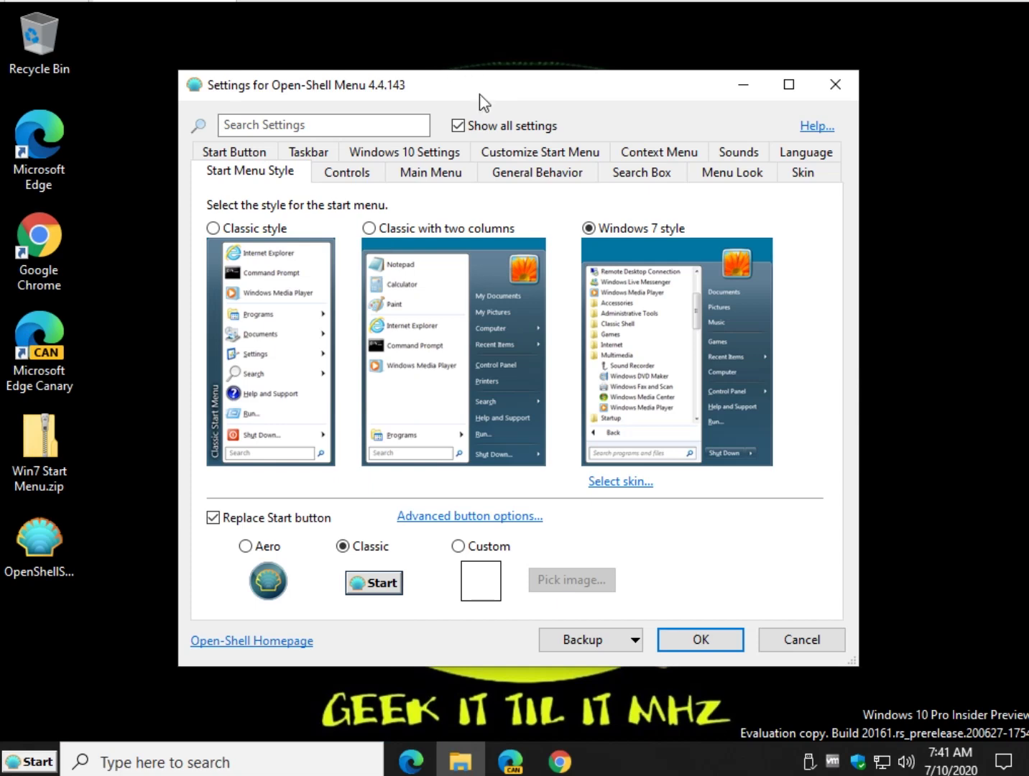
Step: Nudge the settings window, choose Classic style menu, and select the desktop Open-Shell icon
mouse_move(556, 82)
left_mouse_down()
mouse_move(587, 71)
mouse_move(558, 101)
left_mouse_up()
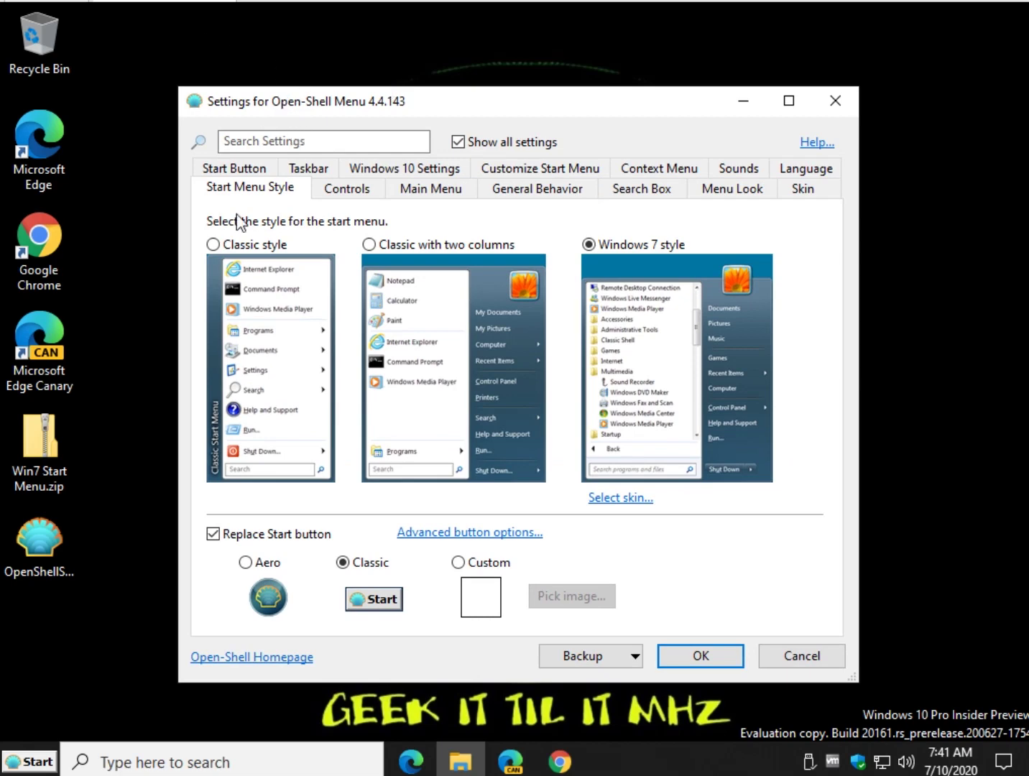
left_click(222, 244)
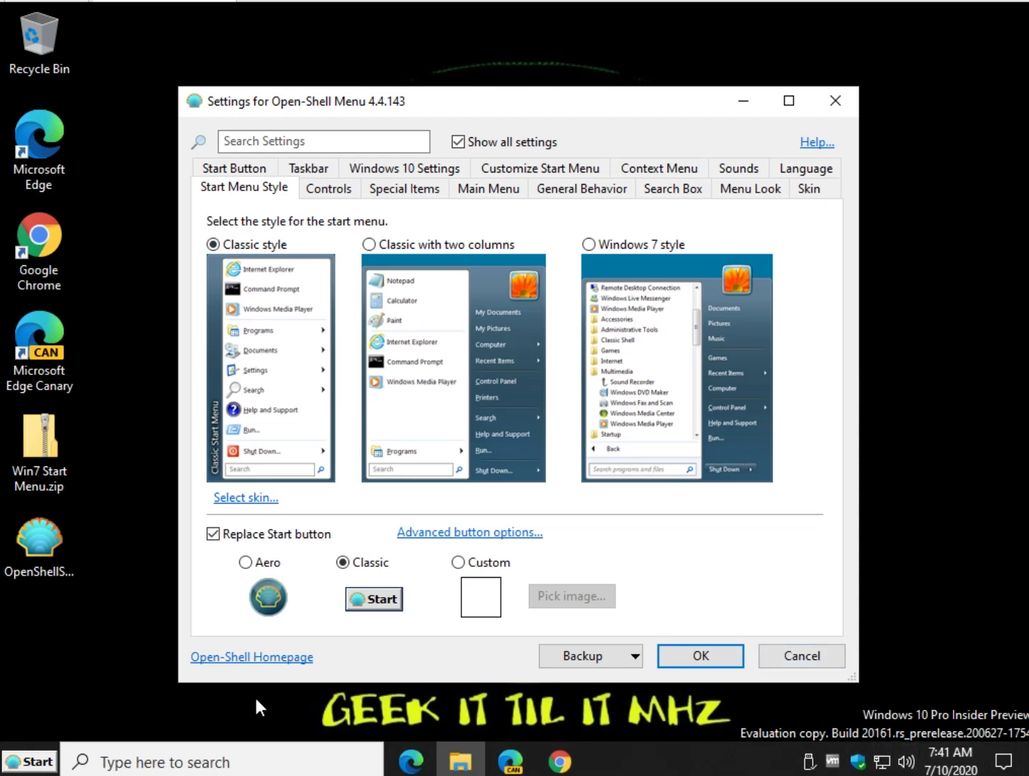
left_click(40, 546)
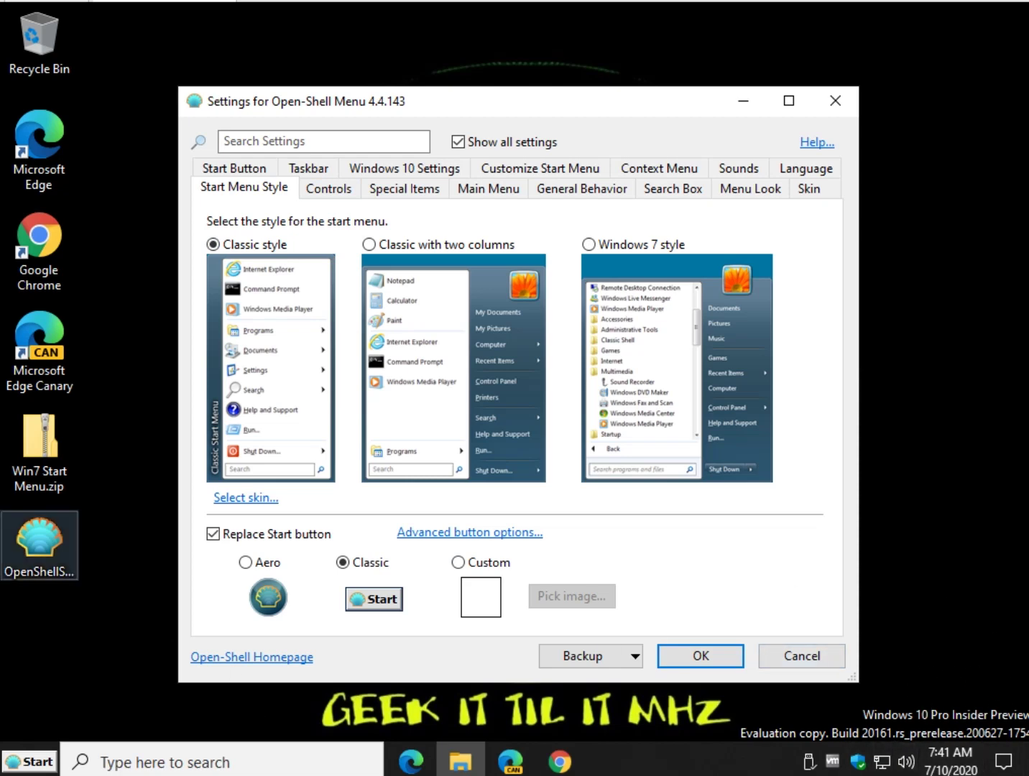